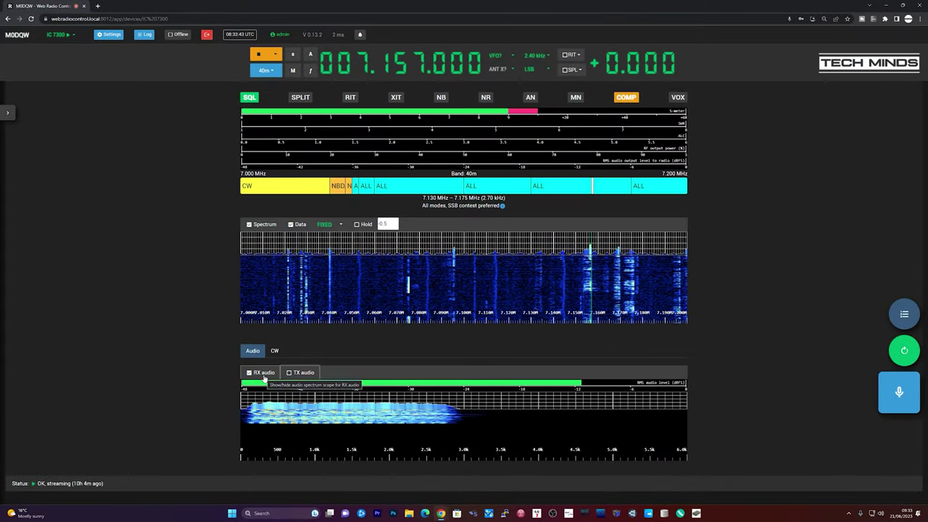
- Turn the RX audio spectrum scope off and back on
{"action": "left_click", "coordinate": [262, 373]}
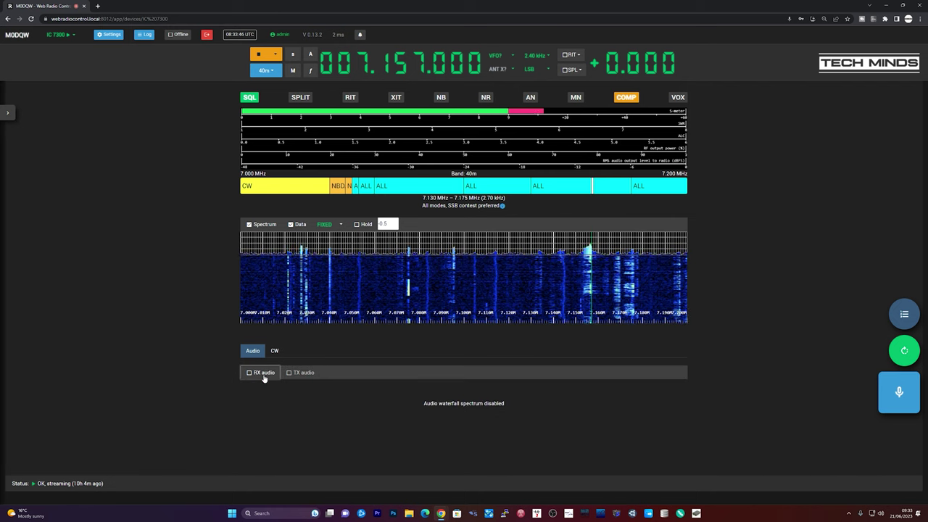
{"action": "left_click", "coordinate": [263, 374]}
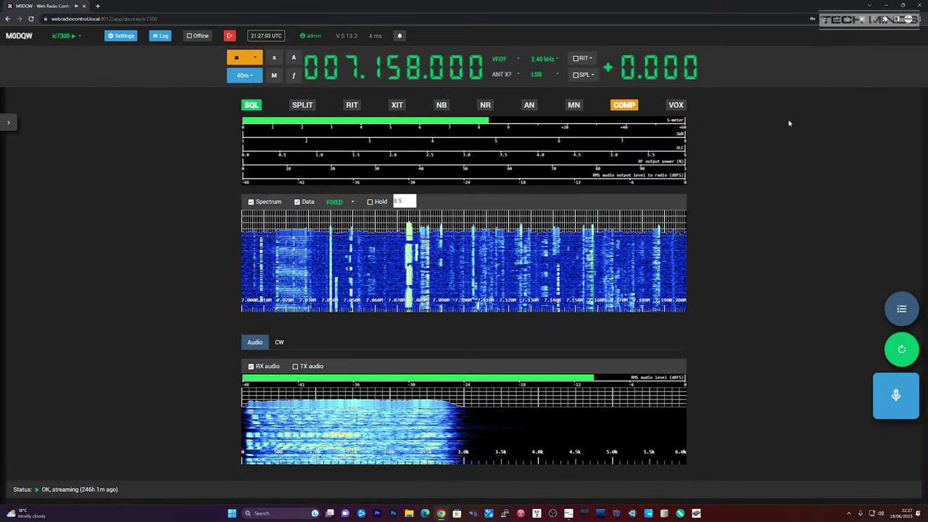
- Switch noise reduction on and off again, and enable the noise blanker
{"action": "left_click", "coordinate": [485, 106]}
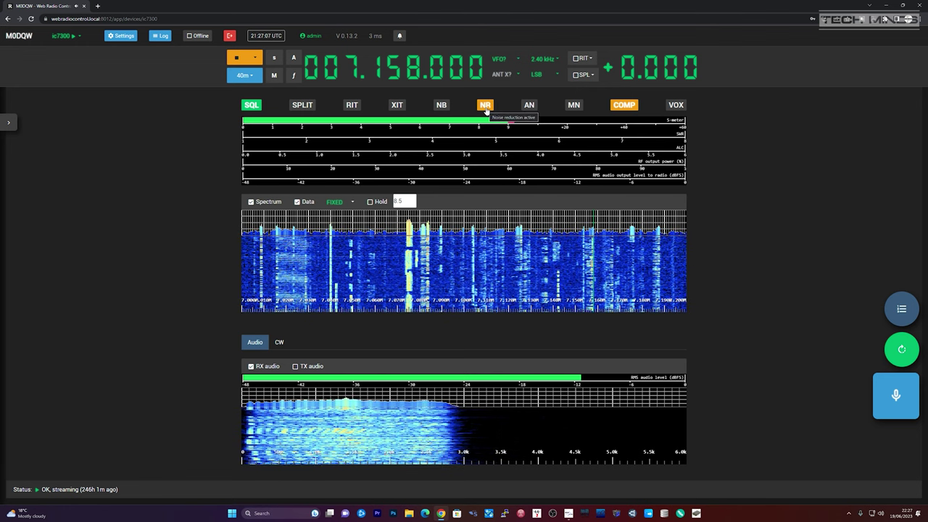
{"action": "left_click", "coordinate": [485, 106]}
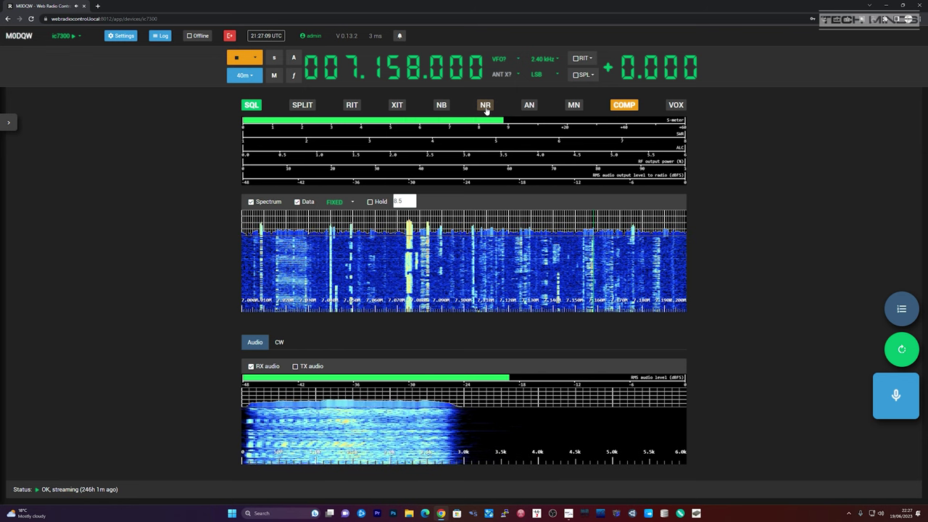
{"action": "left_click", "coordinate": [441, 107]}
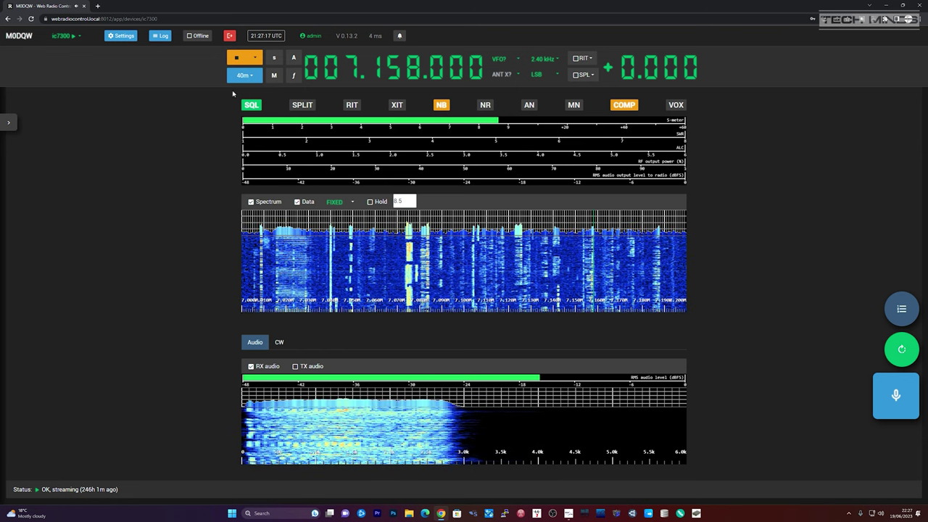
- Inspect the audio stream options, the frequency entry dialog and the software memory channels without changing anything
{"action": "left_click", "coordinate": [254, 58]}
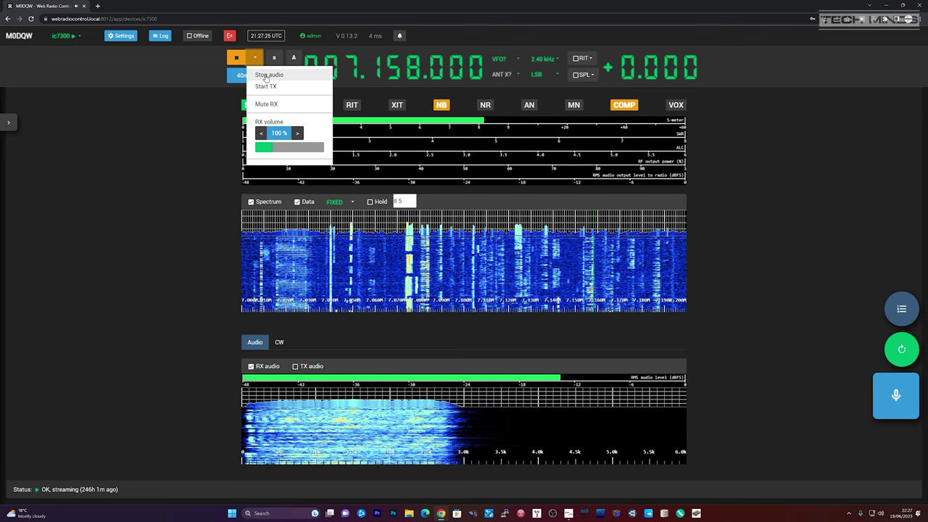
{"action": "left_click", "coordinate": [188, 86]}
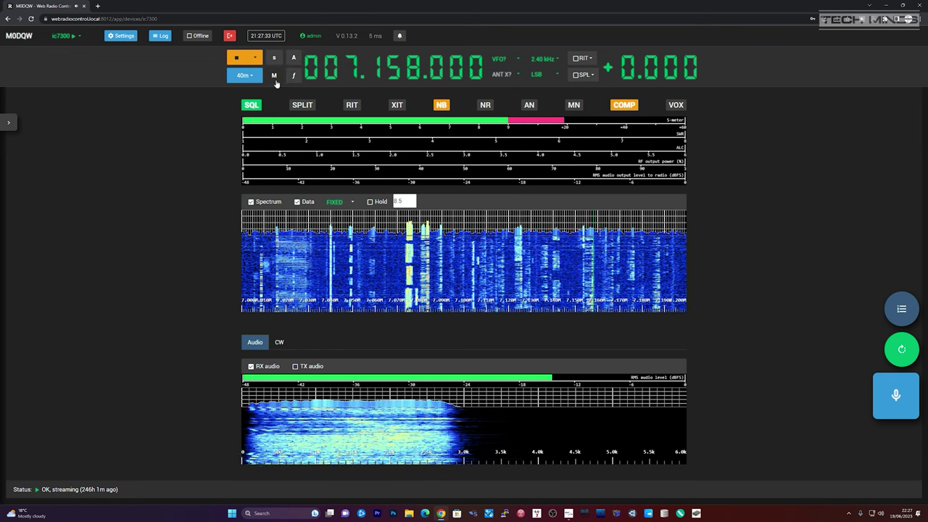
{"action": "left_click", "coordinate": [294, 75]}
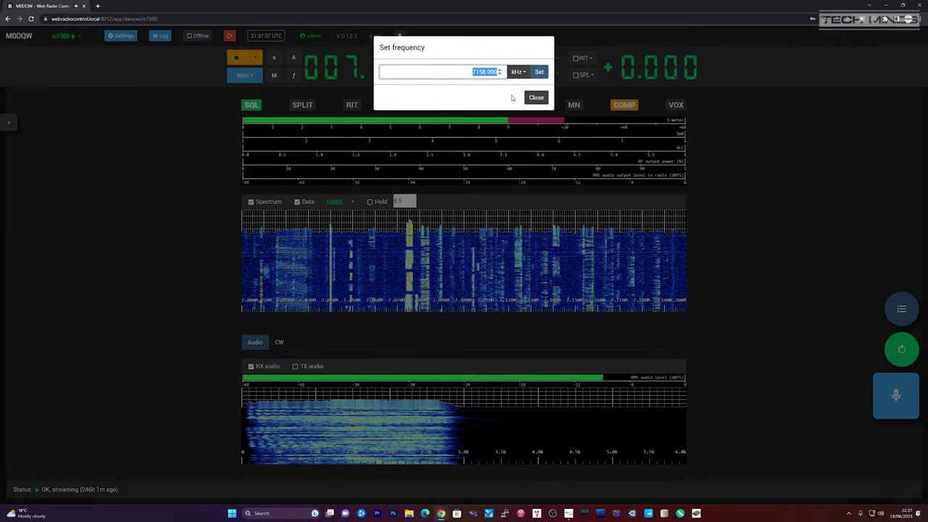
{"action": "left_click", "coordinate": [541, 100]}
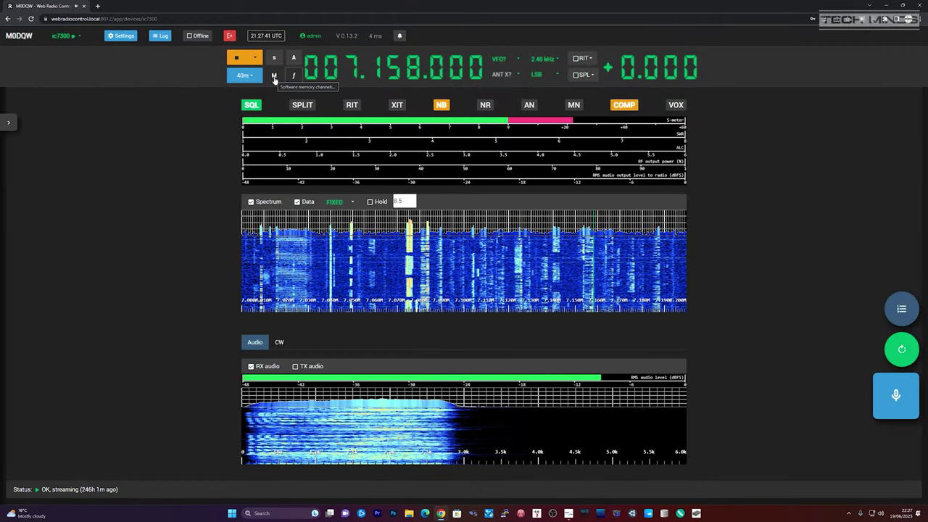
{"action": "left_click", "coordinate": [274, 77]}
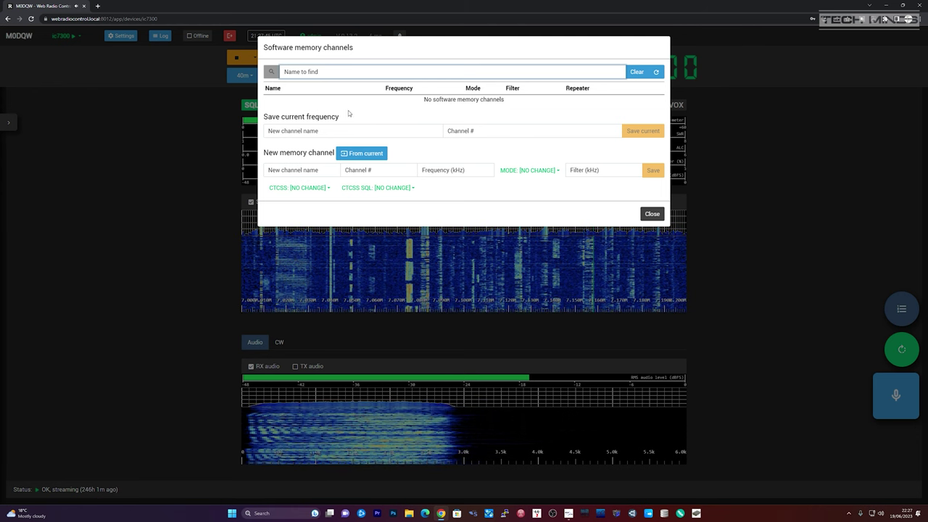
{"action": "left_click", "coordinate": [652, 214]}
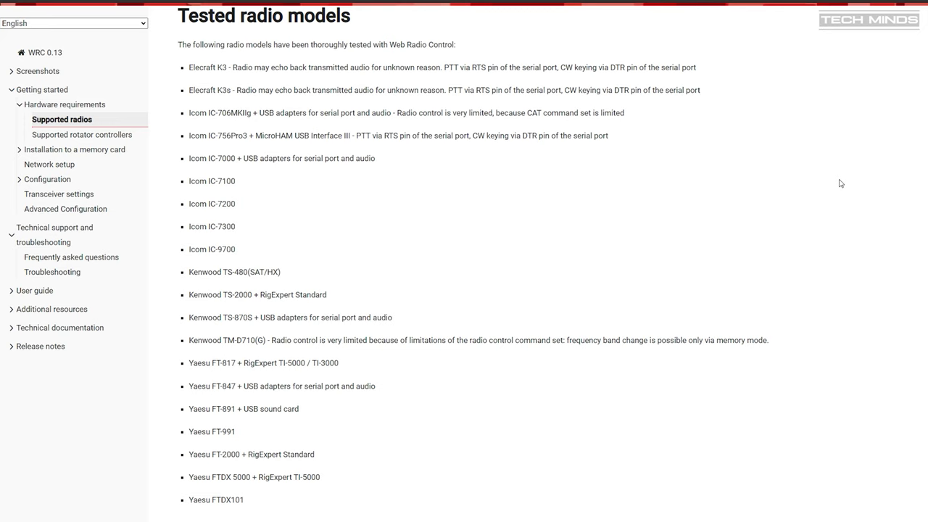
- Read through the documentation's tested radio models, tested interfaces and full list of supported radios
{"action": "scroll", "coordinate": [840, 183], "scroll_direction": "down", "scroll_amount": 5}
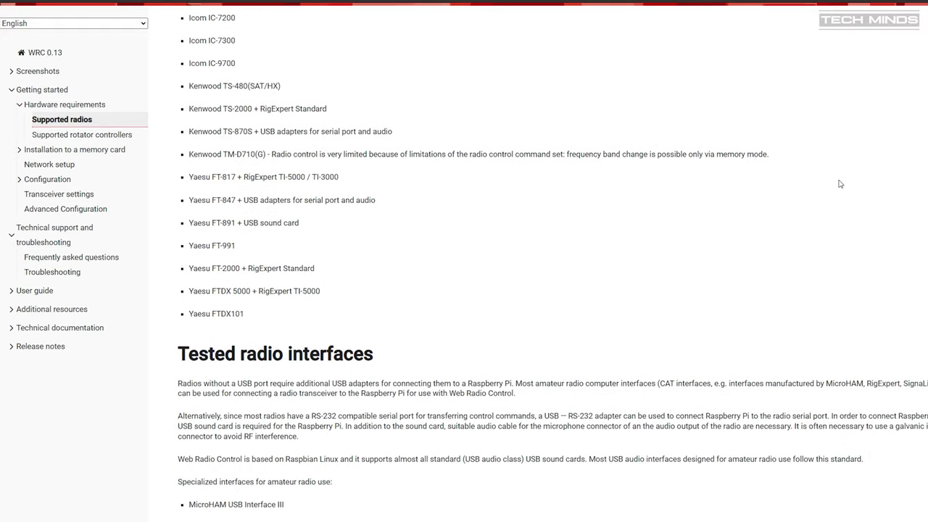
{"action": "scroll", "coordinate": [840, 183], "scroll_direction": "down", "scroll_amount": 5}
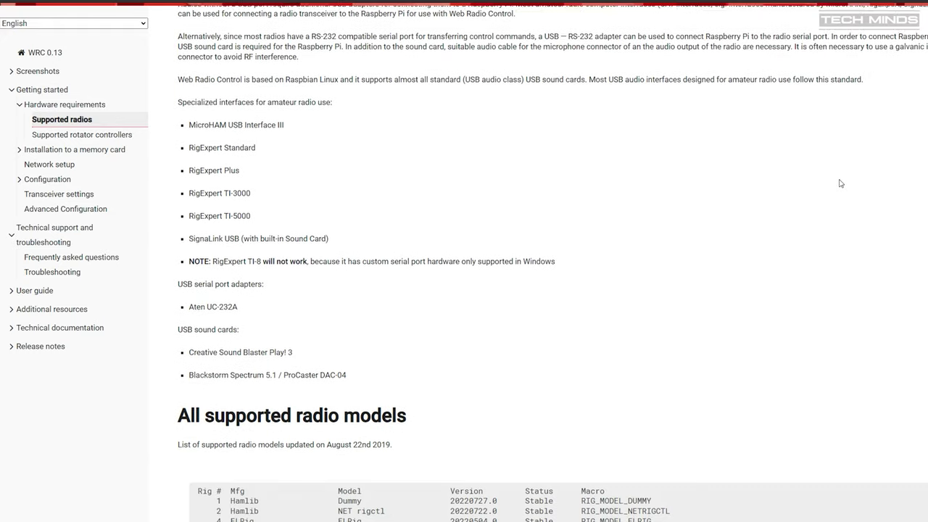
{"action": "scroll", "coordinate": [840, 183], "scroll_direction": "down", "scroll_amount": 5}
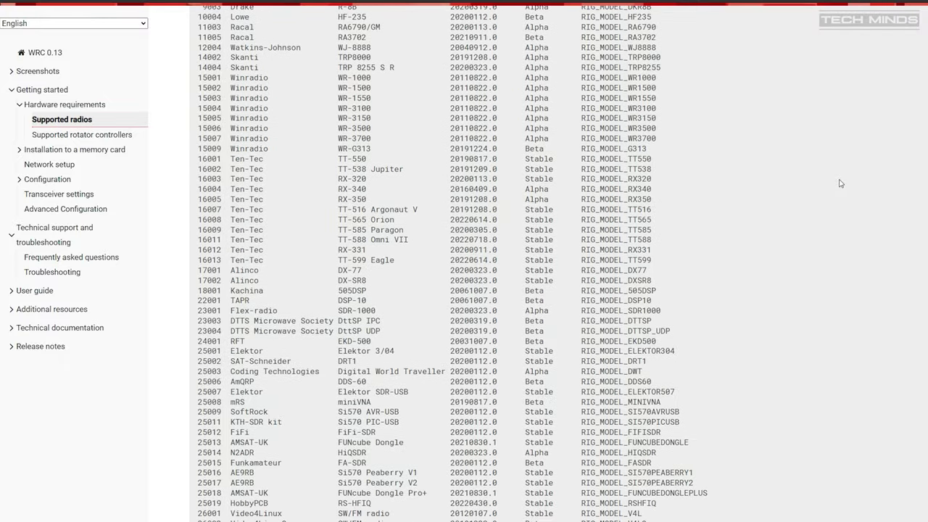
{"action": "scroll", "coordinate": [840, 183], "scroll_direction": "down", "scroll_amount": 5}
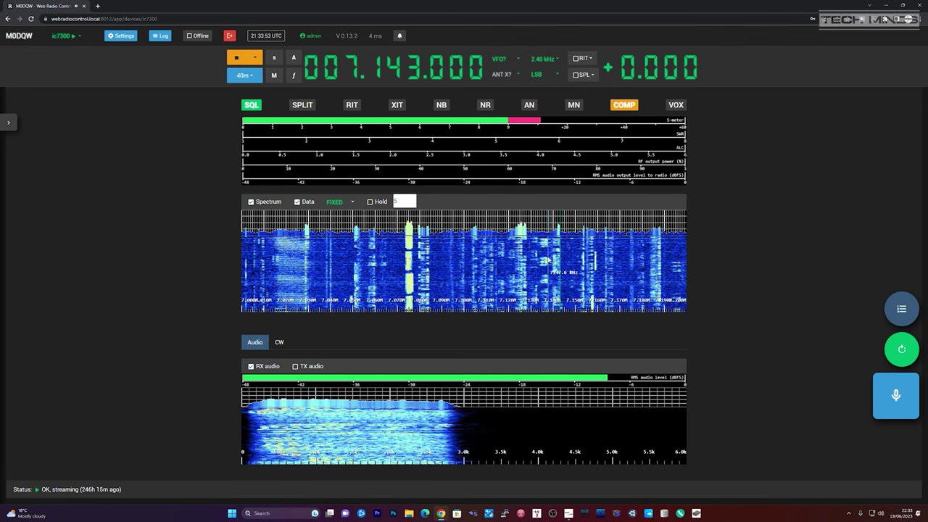
- Expand the side panel of radio controls and inspect the new reservation form for the ic7300 without creating a reservation
{"action": "left_click", "coordinate": [13, 126]}
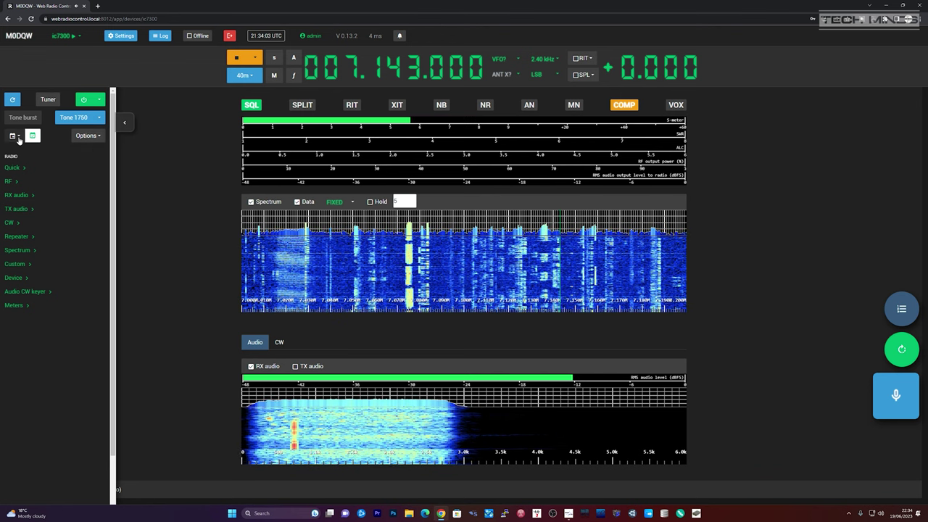
{"action": "left_click", "coordinate": [16, 135]}
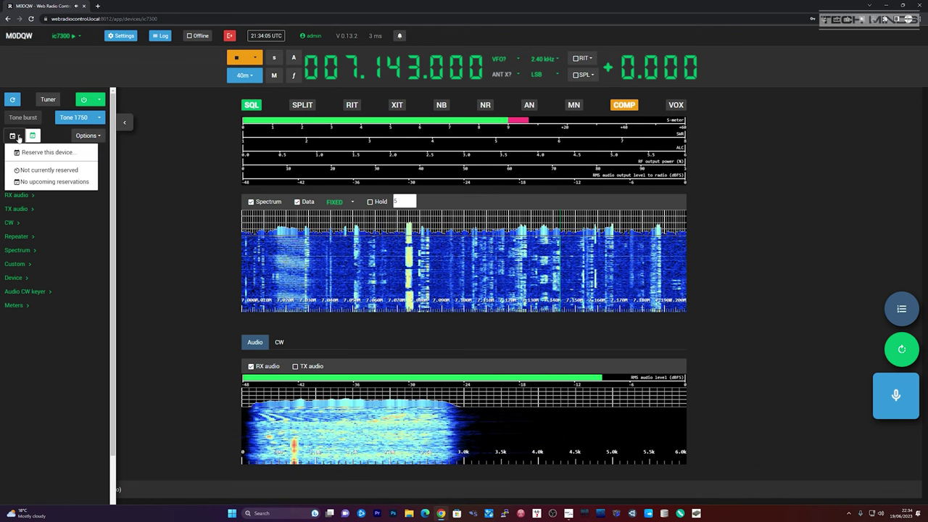
{"action": "left_click", "coordinate": [32, 154]}
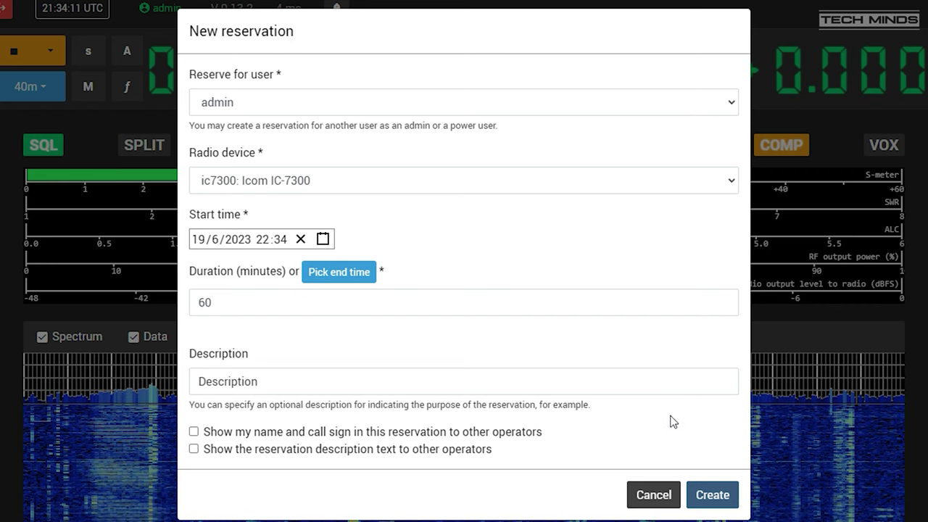
{"action": "left_click", "coordinate": [656, 498]}
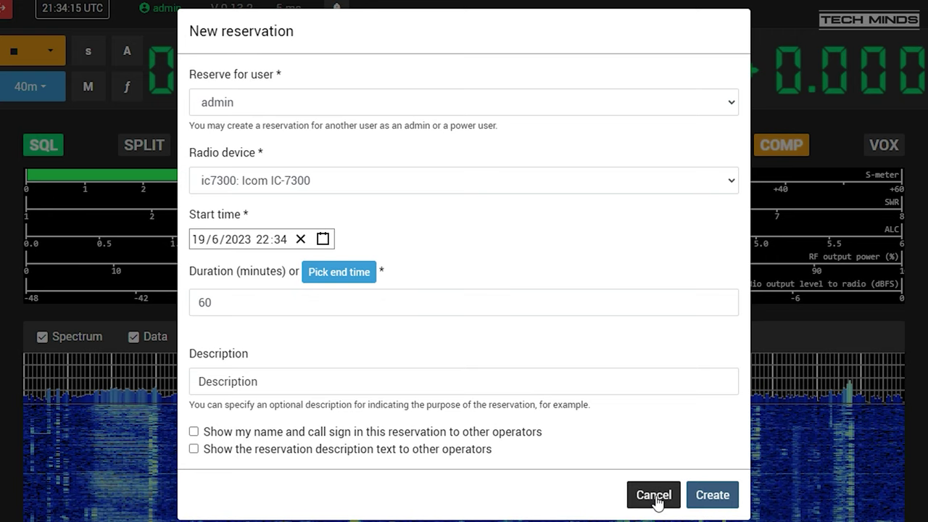
{"action": "left_click", "coordinate": [654, 497]}
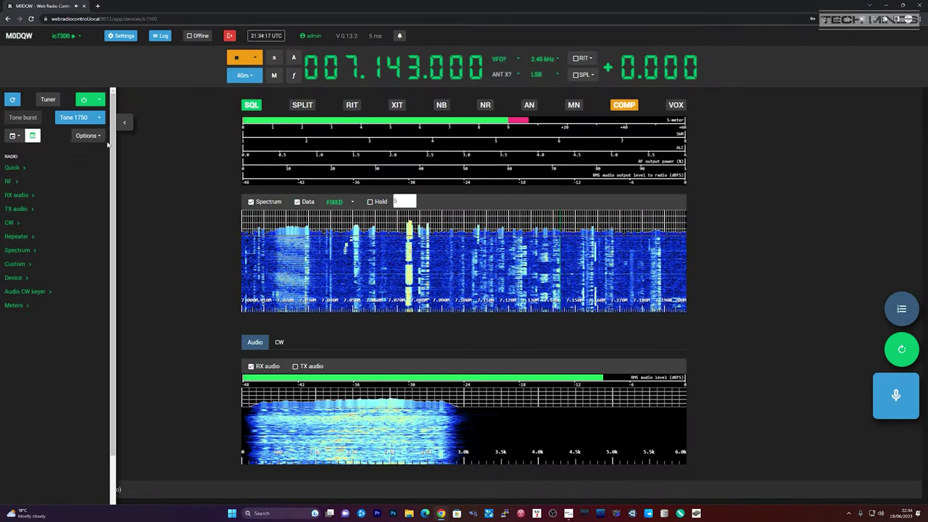
- Enable the band plan display in the view options
{"action": "left_click", "coordinate": [32, 136]}
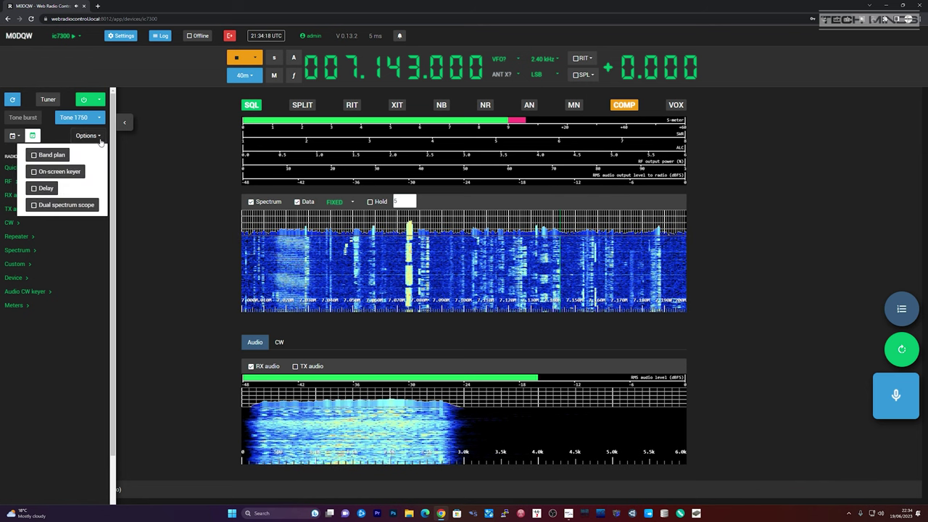
{"action": "left_click", "coordinate": [63, 157]}
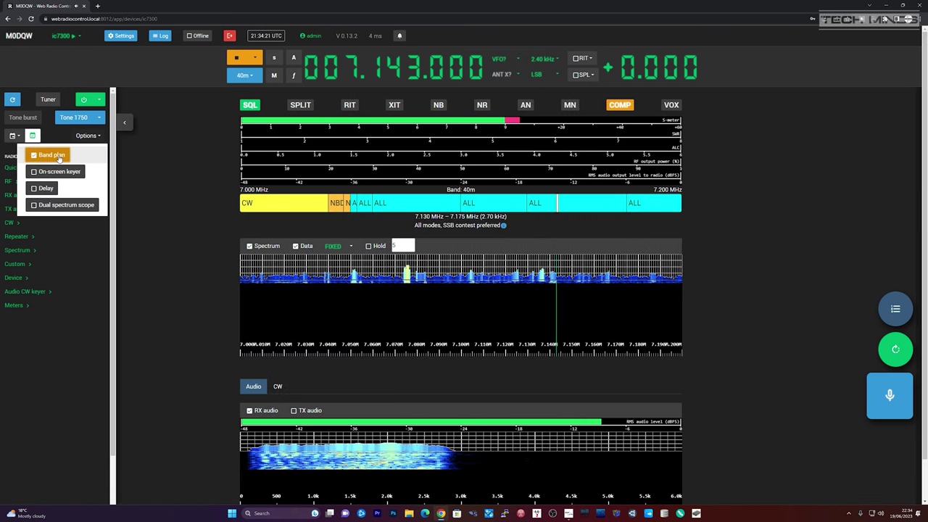
- Examine all the radio's RX audio settings and its TX audio settings
{"action": "left_click", "coordinate": [21, 195]}
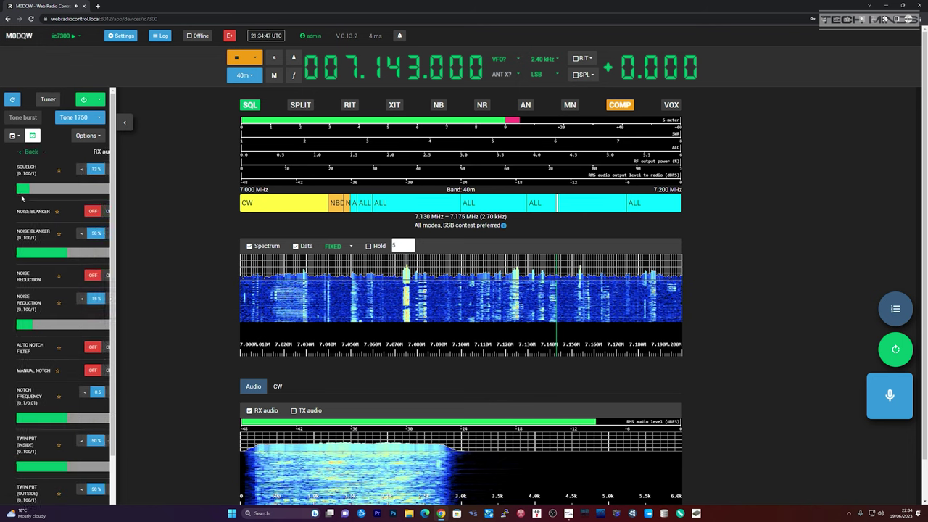
{"action": "left_click_drag", "start_coordinate": [114, 201], "coordinate": [114, 262]}
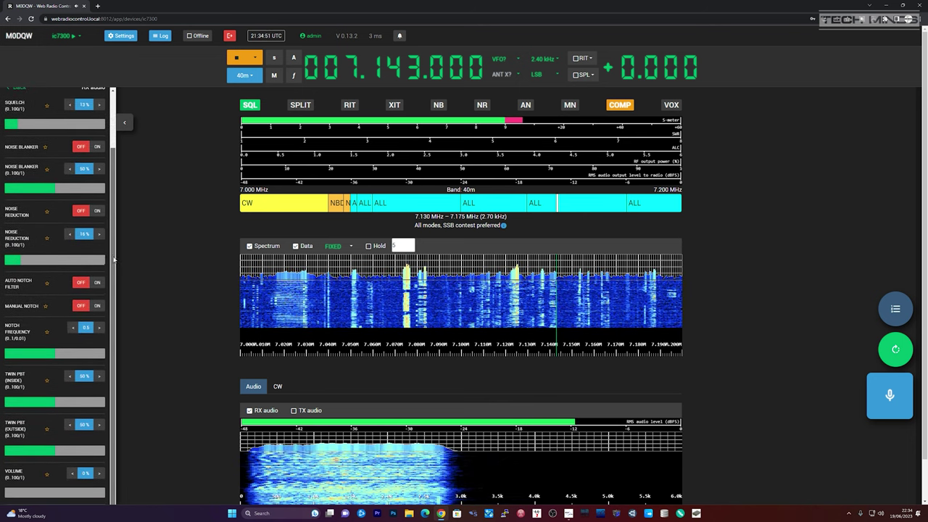
{"action": "scroll", "coordinate": [114, 257], "scroll_direction": "up", "scroll_amount": 2}
{"action": "left_click", "coordinate": [16, 153]}
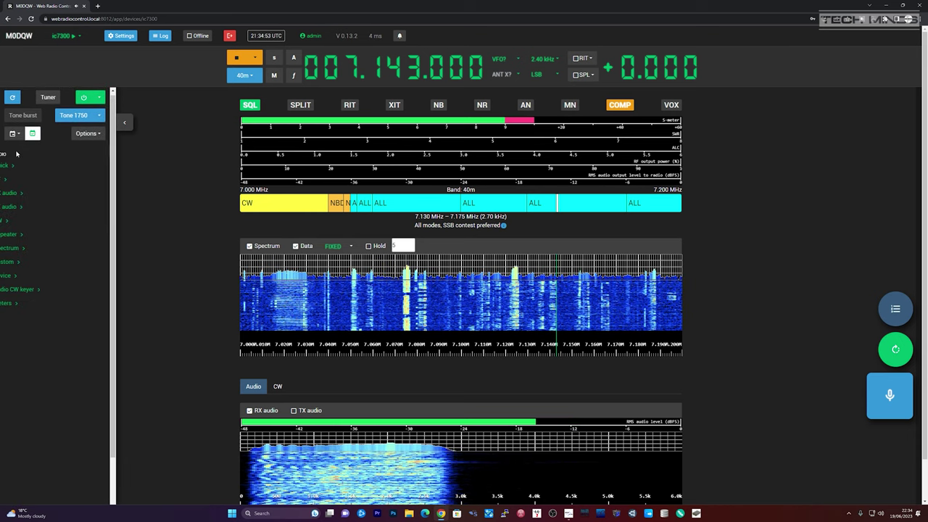
{"action": "left_click", "coordinate": [14, 207]}
{"action": "scroll", "coordinate": [107, 169], "scroll_direction": "down", "scroll_amount": 2}
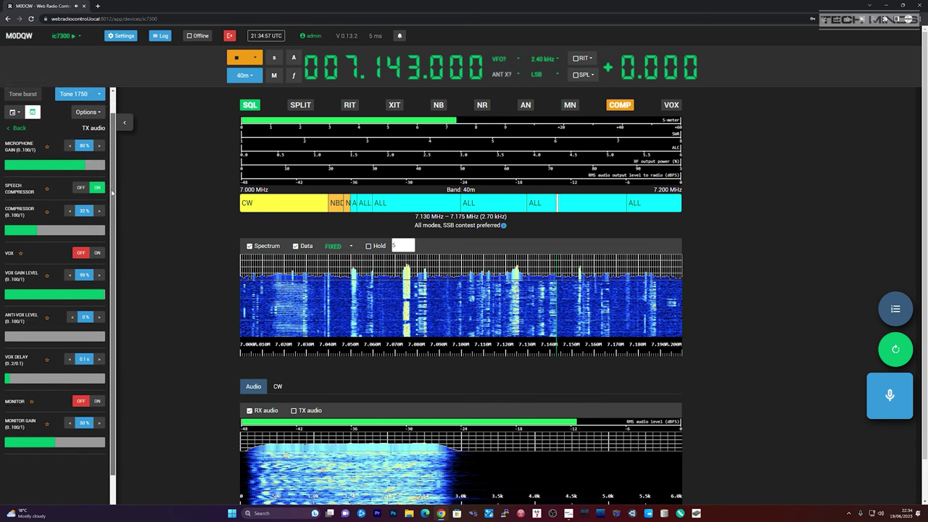
{"action": "scroll", "coordinate": [103, 167], "scroll_direction": "up", "scroll_amount": 2}
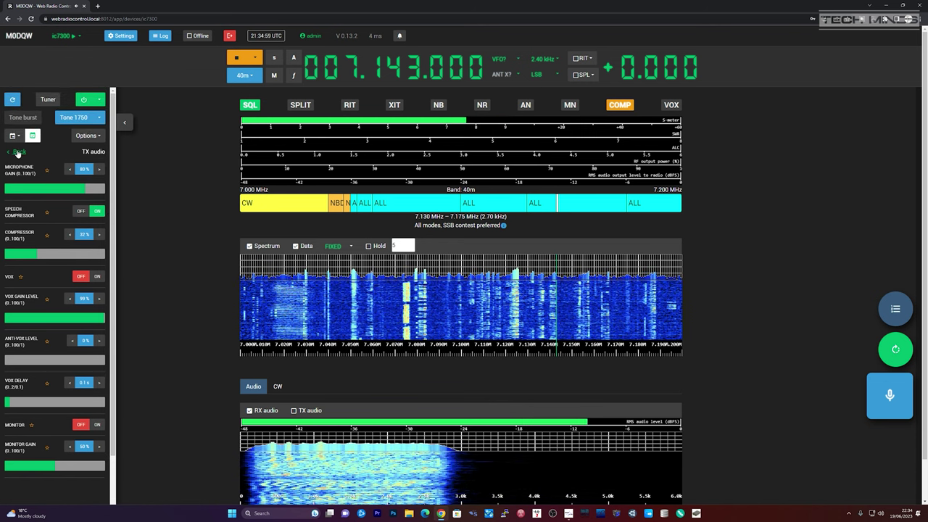
{"action": "left_click", "coordinate": [17, 153]}
- Reduce the radio's RF power to about 52% in the RF settings
{"action": "left_click", "coordinate": [14, 188]}
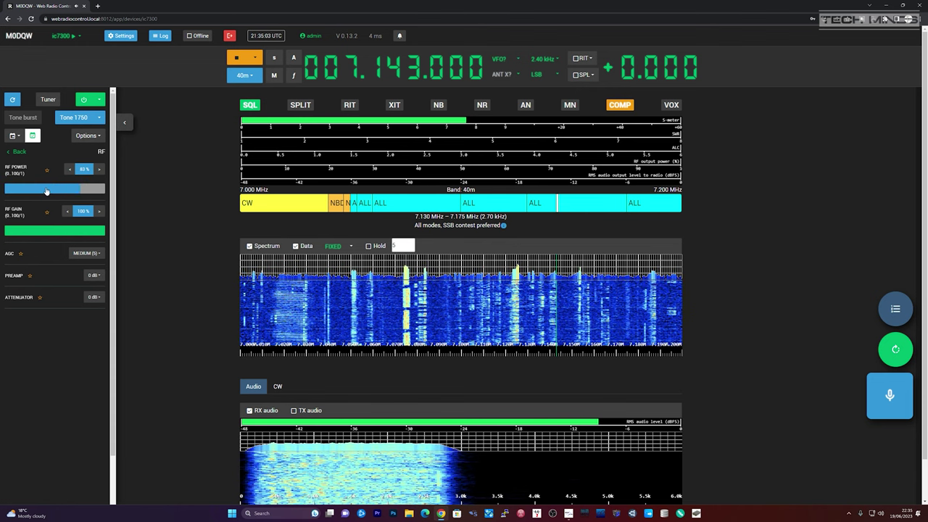
{"action": "left_click", "coordinate": [38, 190]}
{"action": "left_click_drag", "start_coordinate": [38, 190], "coordinate": [65, 190]}
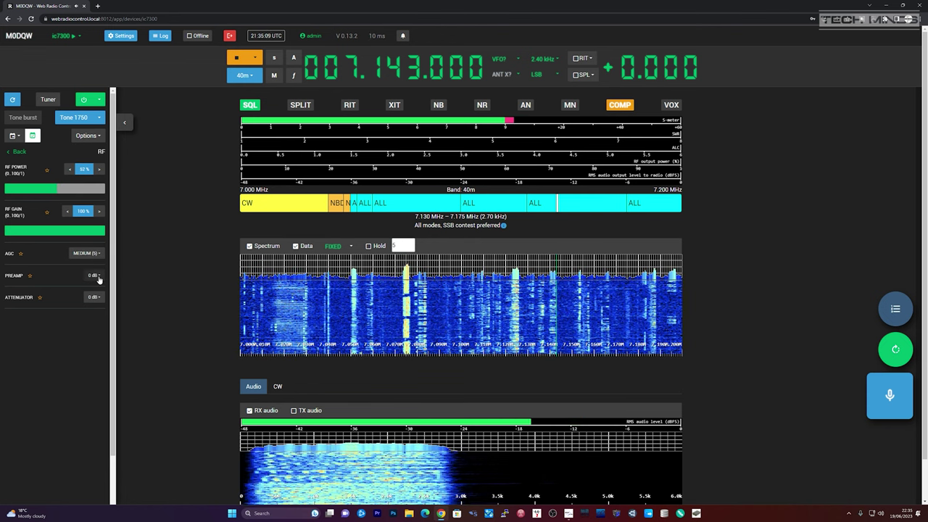
- Set the attenuator to 20 dB and return it to 0 dB
{"action": "left_click", "coordinate": [96, 299]}
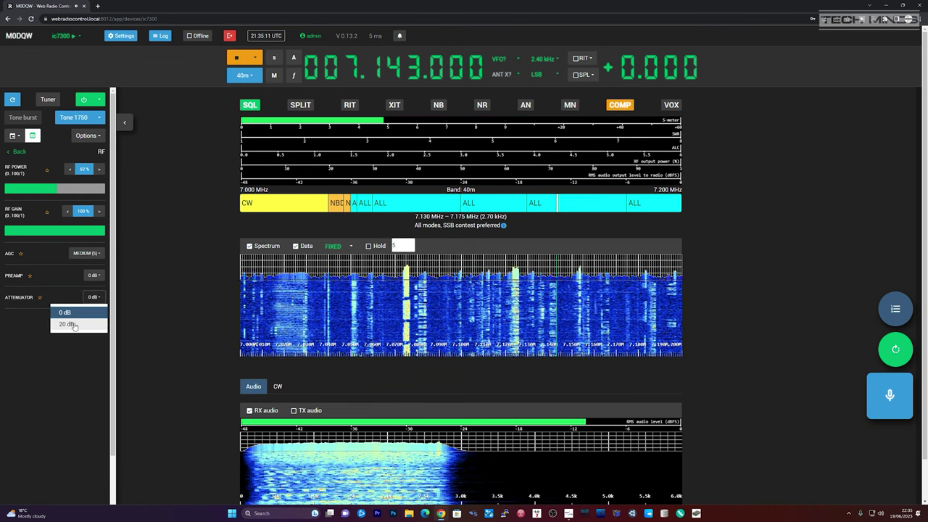
{"action": "left_click", "coordinate": [73, 326]}
{"action": "left_click", "coordinate": [93, 297]}
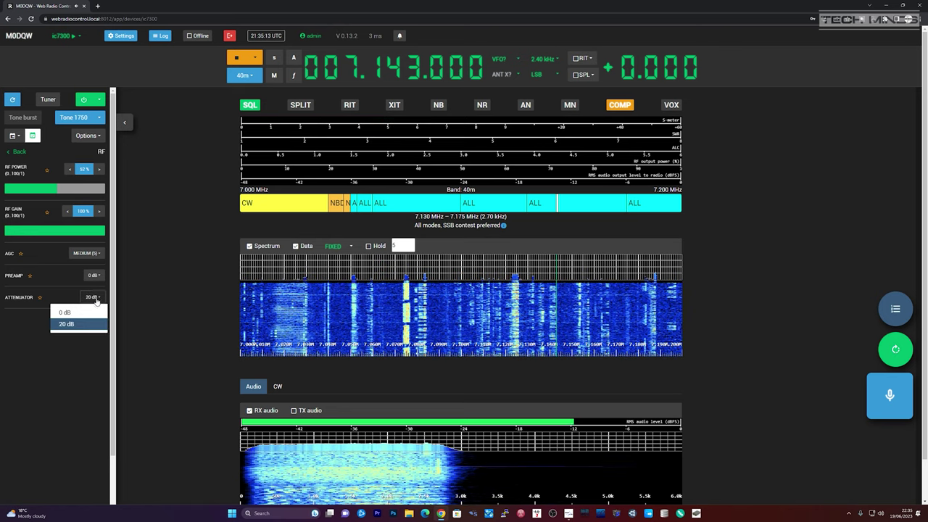
{"action": "left_click", "coordinate": [72, 311]}
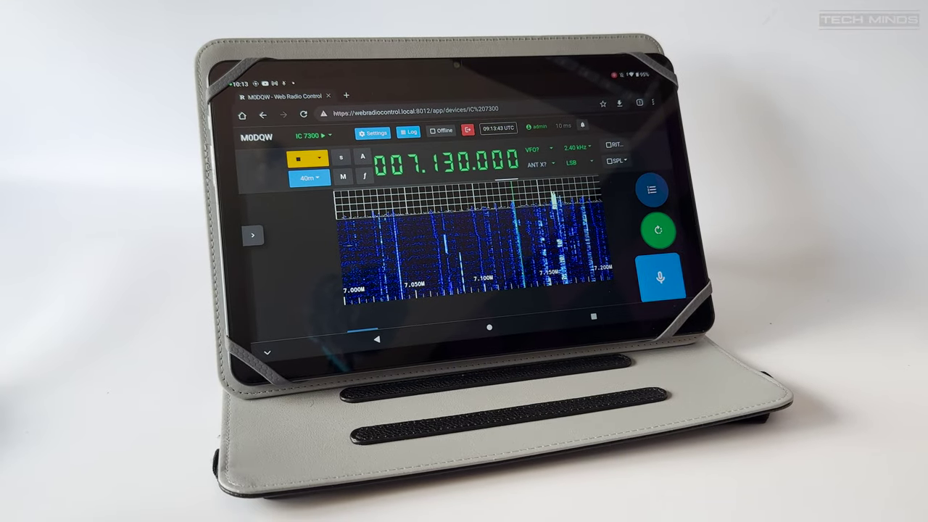
{"action": "left_click", "coordinate": [657, 230]}
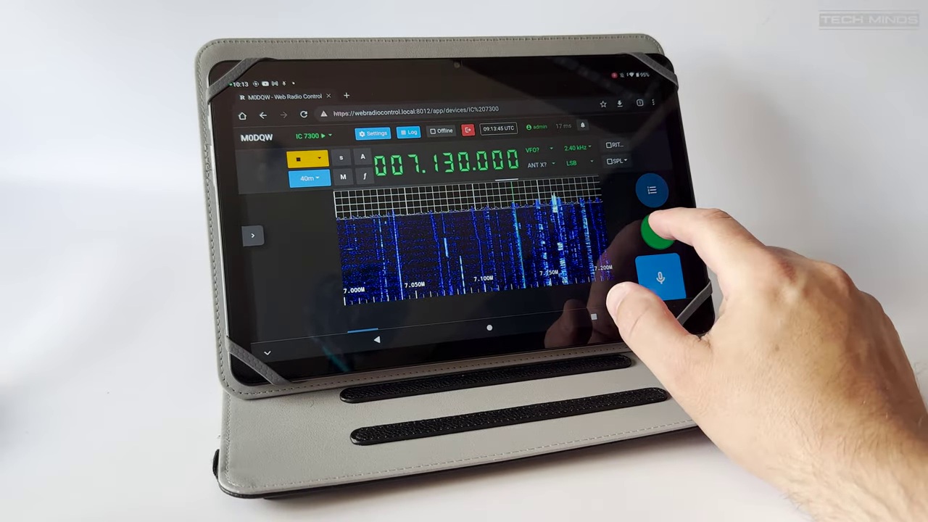
{"action": "left_click_drag", "start_coordinate": [657, 230], "coordinate": [622, 250]}
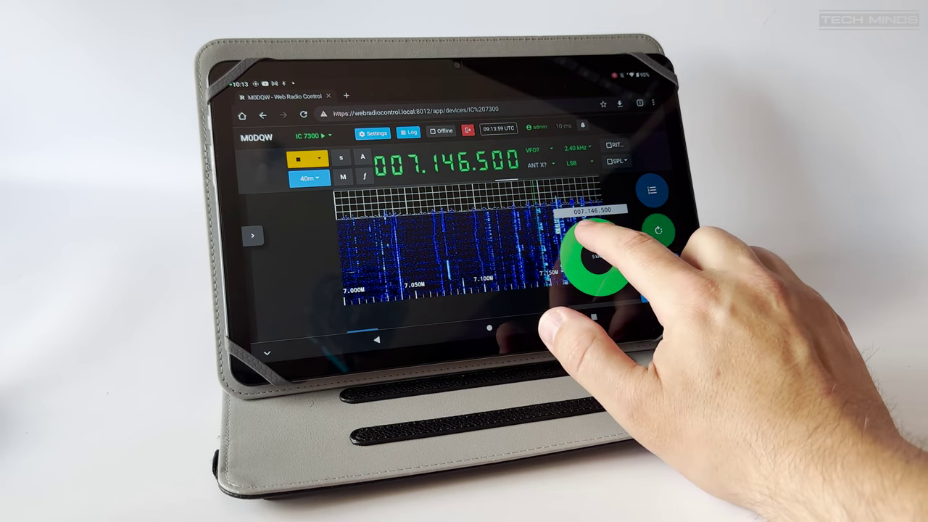
{"action": "left_click_drag", "start_coordinate": [582, 225], "coordinate": [616, 236]}
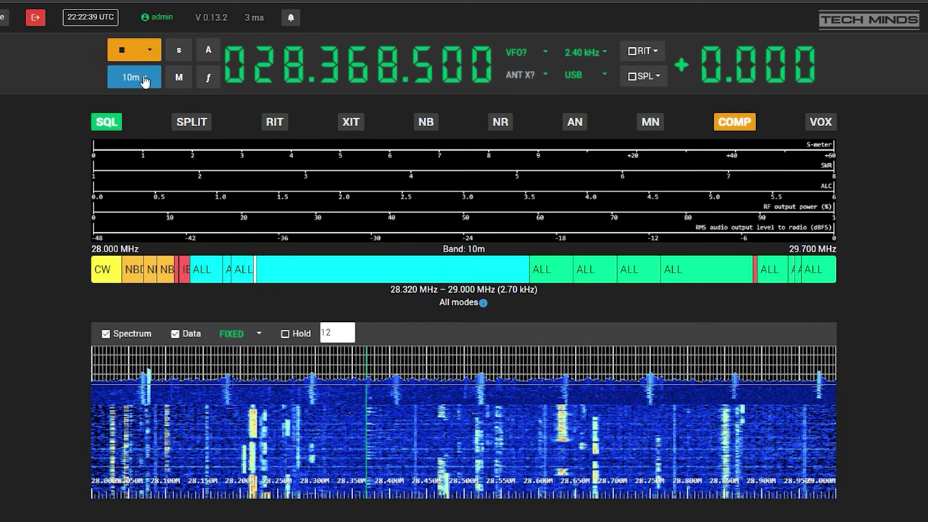
- Switch the radio to the 15m band and tune to around 21.313 MHz
{"action": "left_click", "coordinate": [142, 77]}
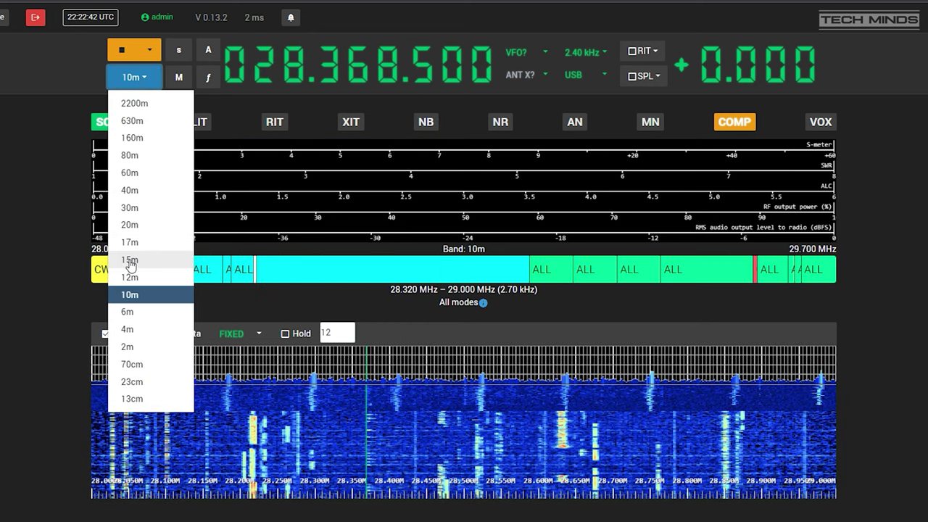
{"action": "left_click", "coordinate": [129, 259]}
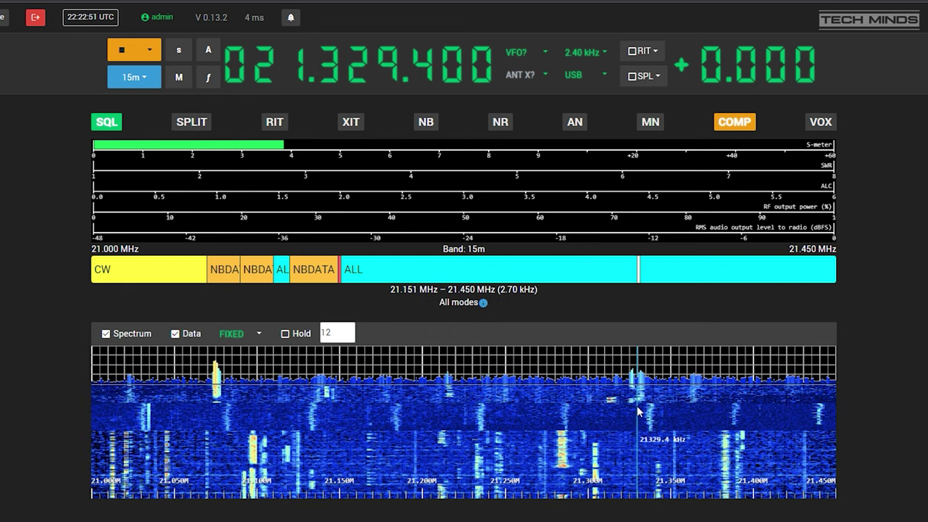
{"action": "scroll", "coordinate": [426, 71], "scroll_direction": "up", "scroll_amount": 2}
{"action": "scroll", "coordinate": [426, 71], "scroll_direction": "up", "scroll_amount": 4}
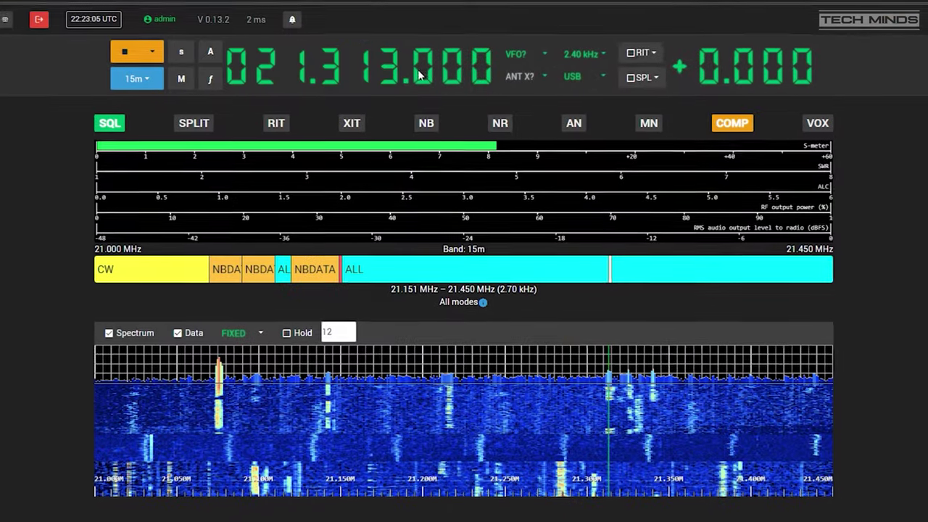
{"action": "scroll", "coordinate": [424, 72], "scroll_direction": "up", "scroll_amount": 1}
{"action": "scroll", "coordinate": [422, 72], "scroll_direction": "down", "scroll_amount": 1}
{"action": "scroll", "coordinate": [418, 72], "scroll_direction": "down", "scroll_amount": 1}
{"action": "scroll", "coordinate": [418, 72], "scroll_direction": "up", "scroll_amount": 1}
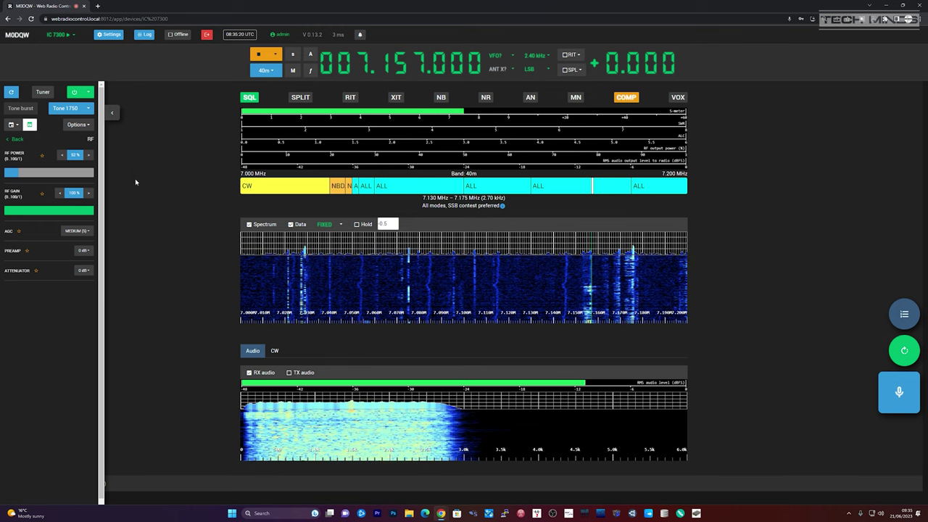
- Set the radio's RF power to 50%, raise it gradually to 100%, and hide the RF settings
{"action": "left_click", "coordinate": [88, 177]}
{"action": "left_click_drag", "start_coordinate": [90, 176], "coordinate": [49, 176]}
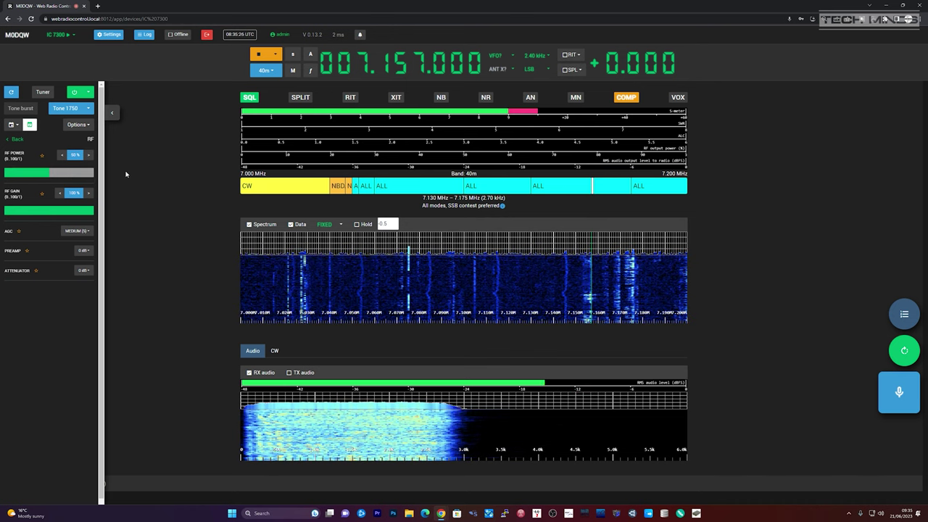
{"action": "left_click", "coordinate": [88, 155]}
{"action": "left_click", "coordinate": [89, 155]}
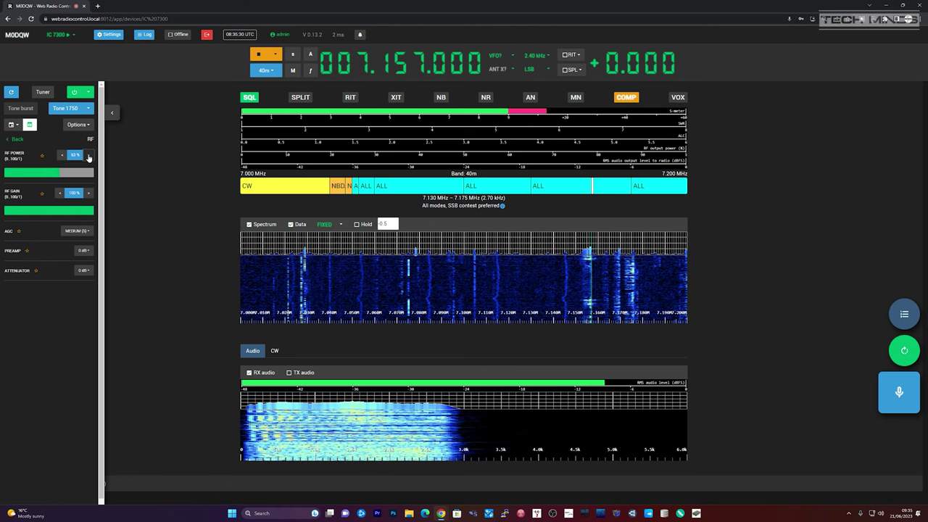
{"action": "left_click", "coordinate": [88, 155]}
{"action": "left_click", "coordinate": [88, 155]}
{"action": "left_click", "coordinate": [88, 156]}
{"action": "left_click", "coordinate": [89, 155]}
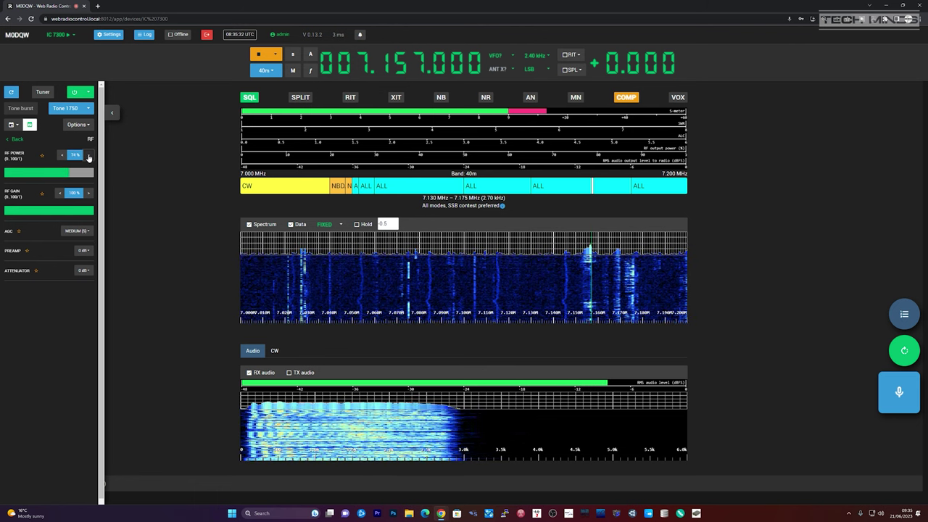
{"action": "left_click", "coordinate": [89, 155]}
{"action": "left_click", "coordinate": [89, 155]}
{"action": "left_click", "coordinate": [88, 155]}
{"action": "left_click", "coordinate": [88, 155]}
{"action": "left_click", "coordinate": [88, 155]}
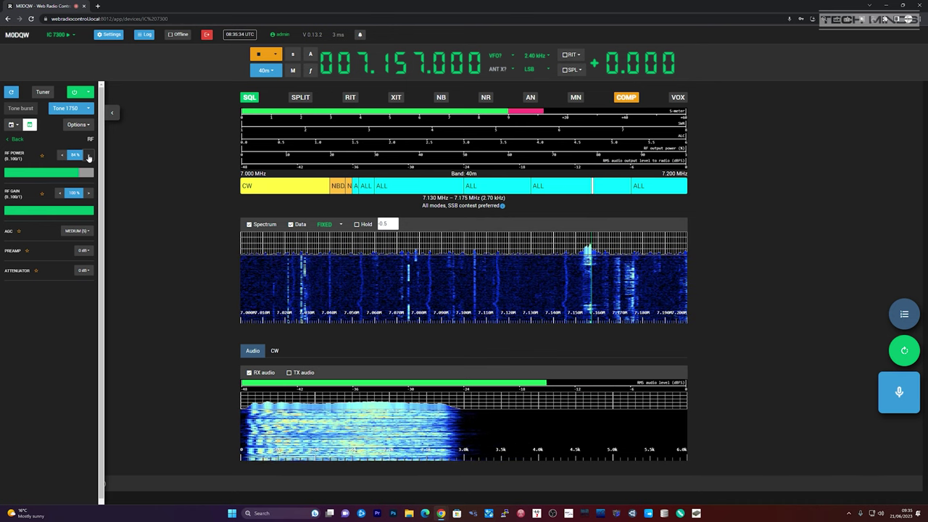
{"action": "left_click", "coordinate": [89, 155]}
{"action": "left_click", "coordinate": [88, 156]}
{"action": "left_click", "coordinate": [88, 155]}
{"action": "left_click", "coordinate": [89, 156]}
{"action": "left_click", "coordinate": [88, 155]}
{"action": "left_click", "coordinate": [88, 156]}
{"action": "left_click", "coordinate": [89, 155]}
{"action": "left_click", "coordinate": [88, 155]}
{"action": "left_click", "coordinate": [88, 155]}
{"action": "left_click", "coordinate": [89, 155]}
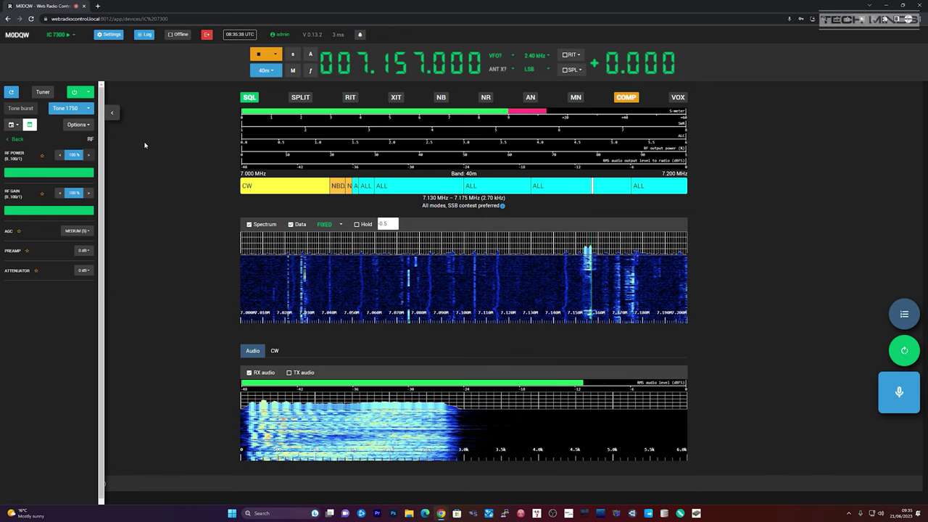
{"action": "left_click", "coordinate": [113, 114]}
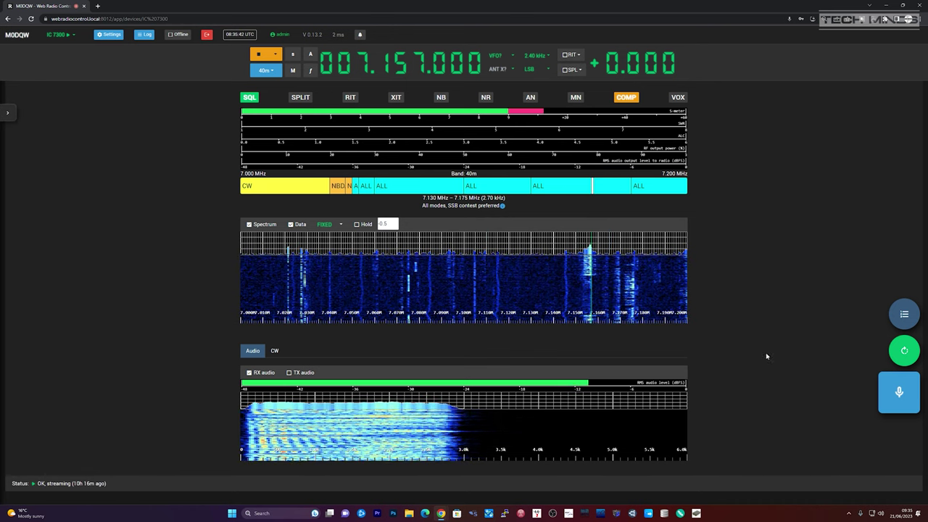
- Transmit five voice overs on 7.157 MHz, returning the radio to receive after each one
{"action": "left_click", "coordinate": [899, 391]}
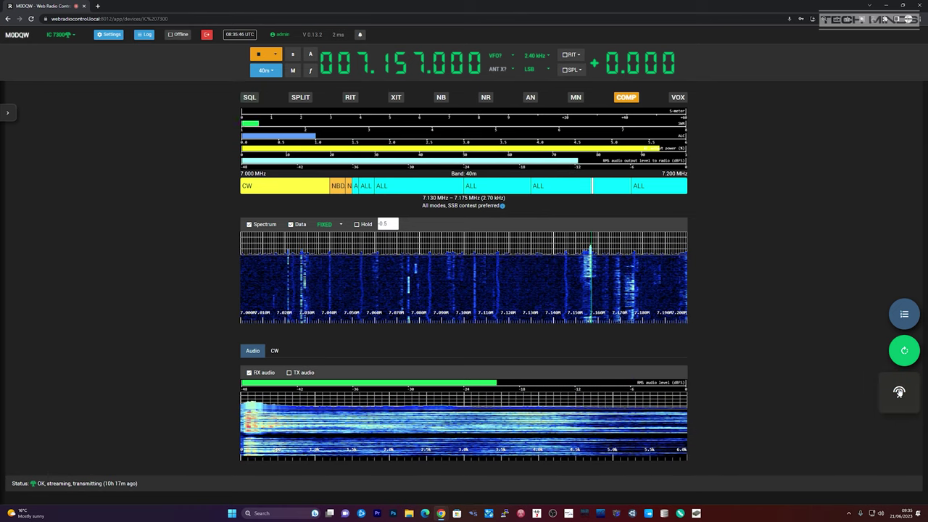
{"action": "left_click", "coordinate": [899, 391]}
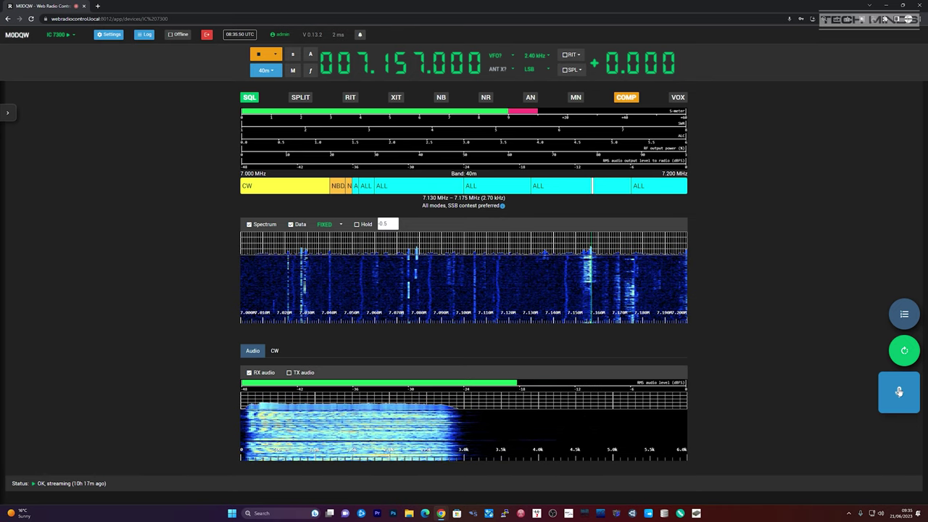
{"action": "left_click", "coordinate": [899, 391]}
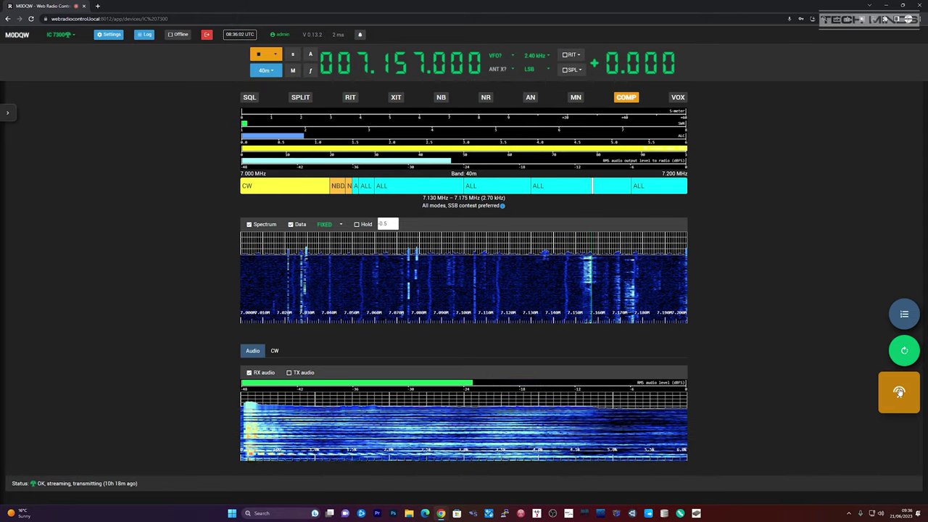
{"action": "left_click", "coordinate": [899, 392]}
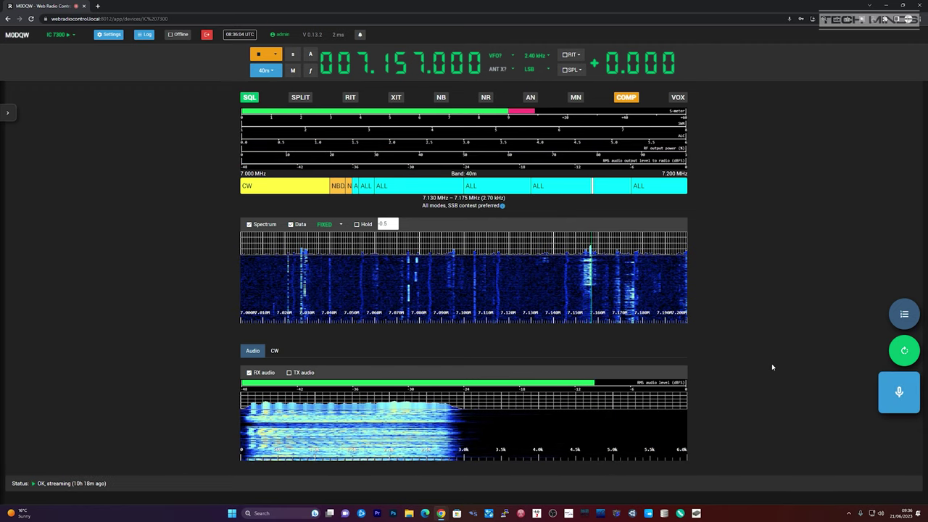
{"action": "left_click", "coordinate": [899, 395]}
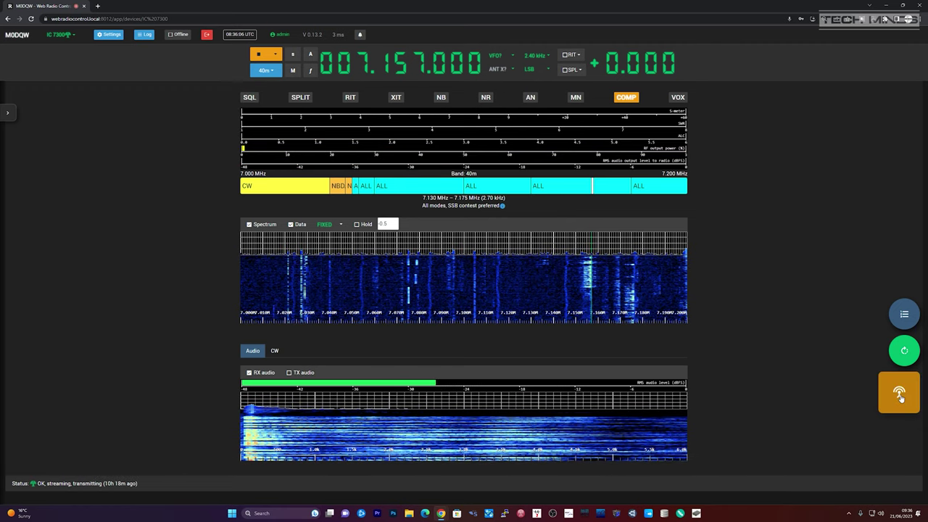
{"action": "left_click", "coordinate": [899, 395]}
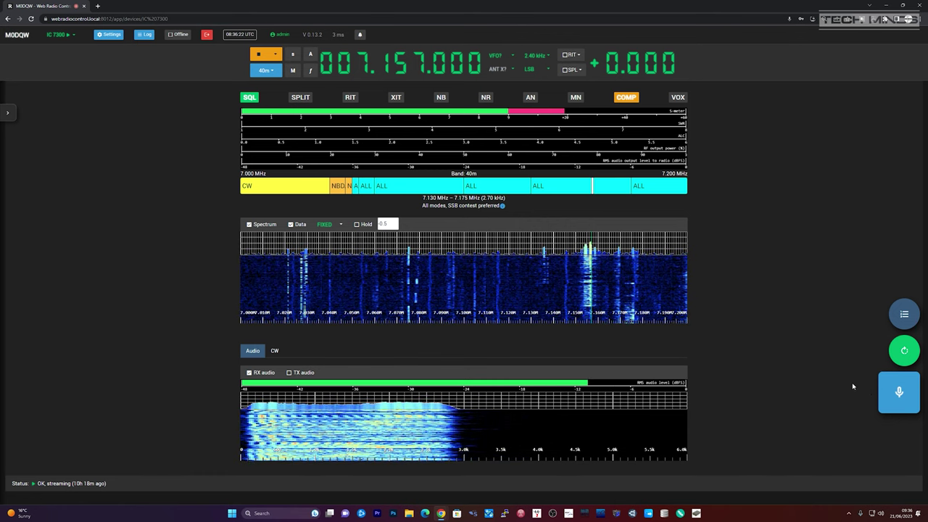
{"action": "left_click", "coordinate": [897, 393]}
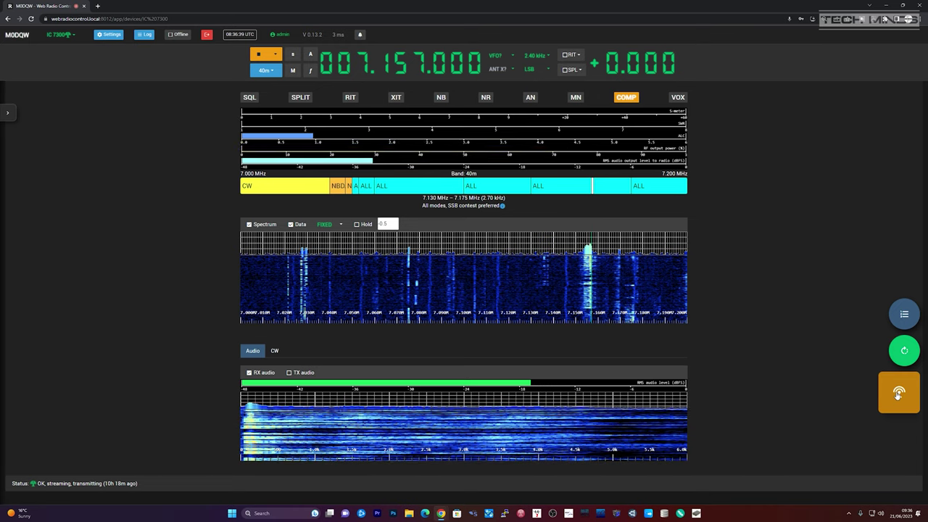
{"action": "left_click", "coordinate": [897, 394]}
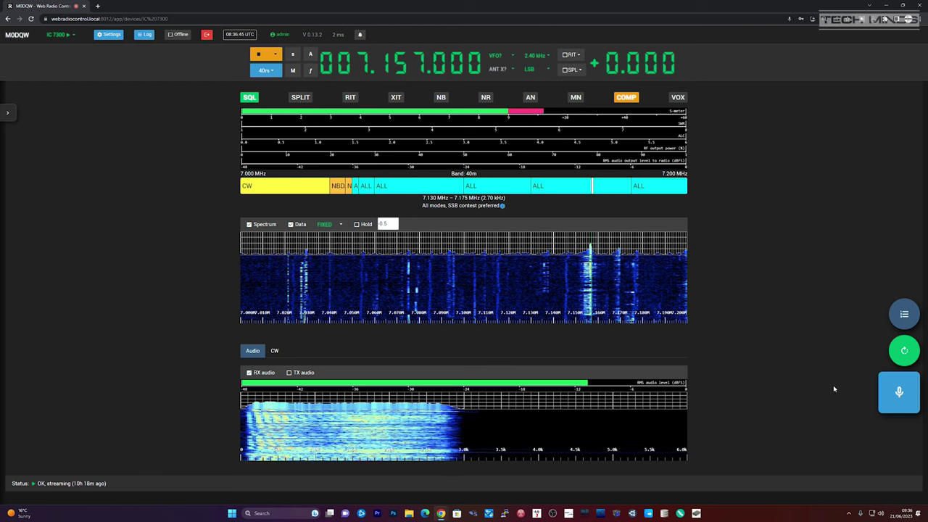
{"action": "left_click", "coordinate": [898, 392]}
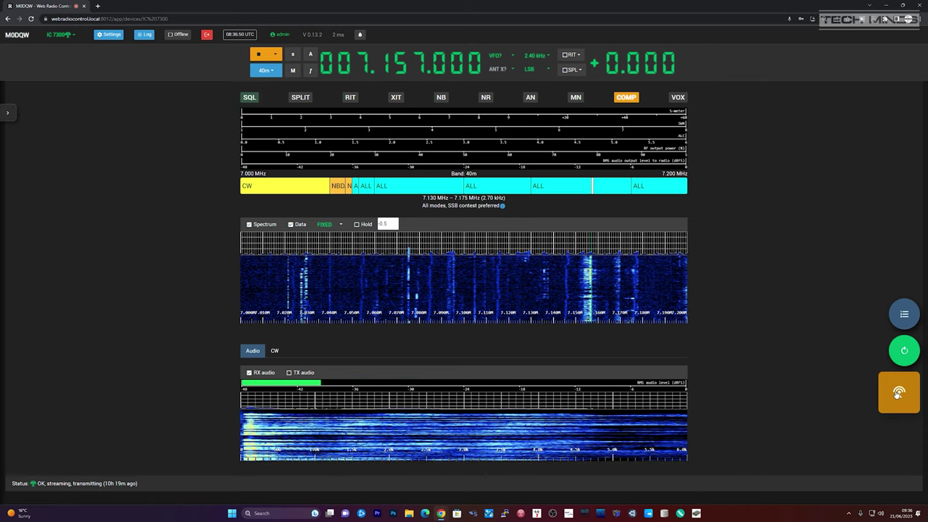
{"action": "left_click", "coordinate": [898, 392]}
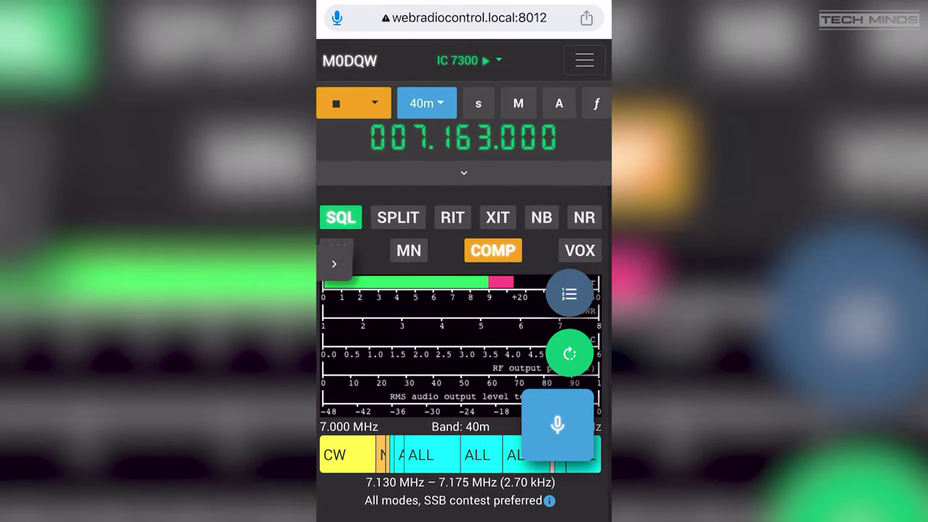
- On the phone's control page, toggle the TX and RX audio waterfall displays, ending with only RX audio enabled
{"action": "scroll", "coordinate": [464, 326], "scroll_direction": "down", "scroll_amount": 10}
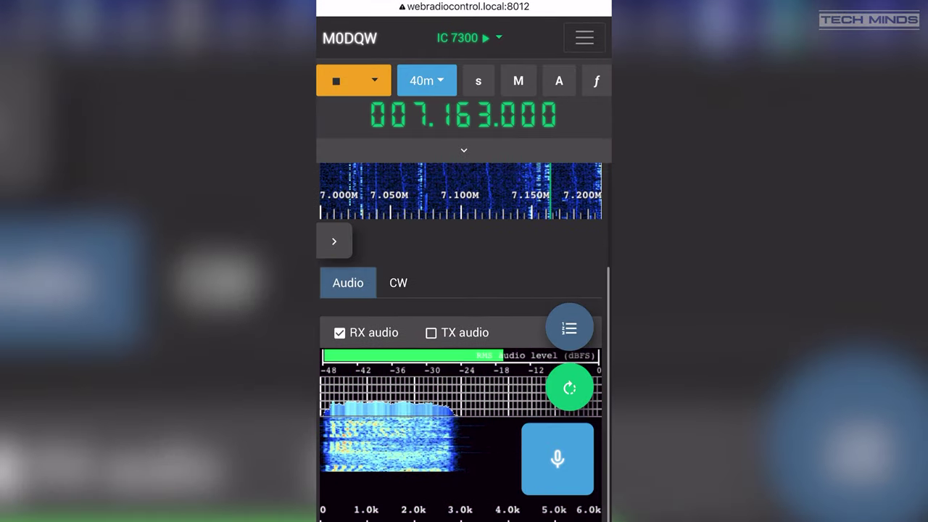
{"action": "left_click", "coordinate": [430, 332]}
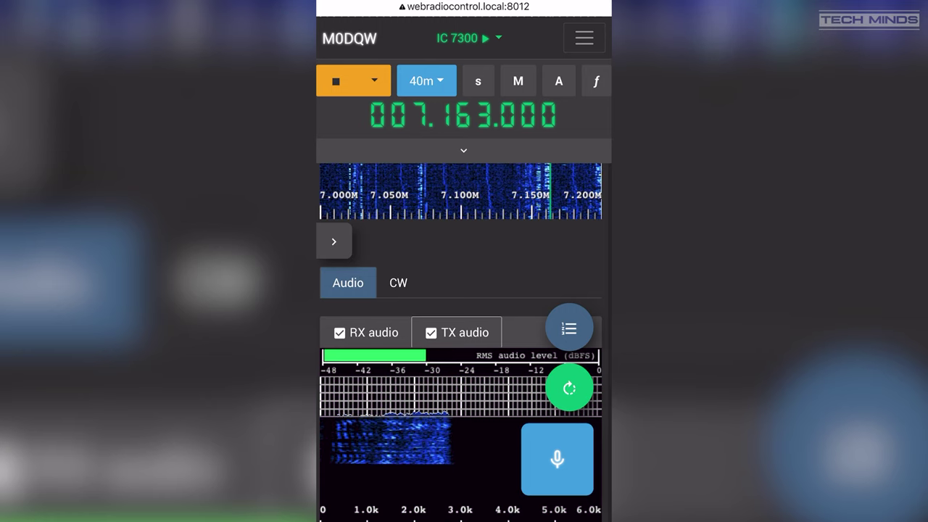
{"action": "left_click", "coordinate": [339, 332]}
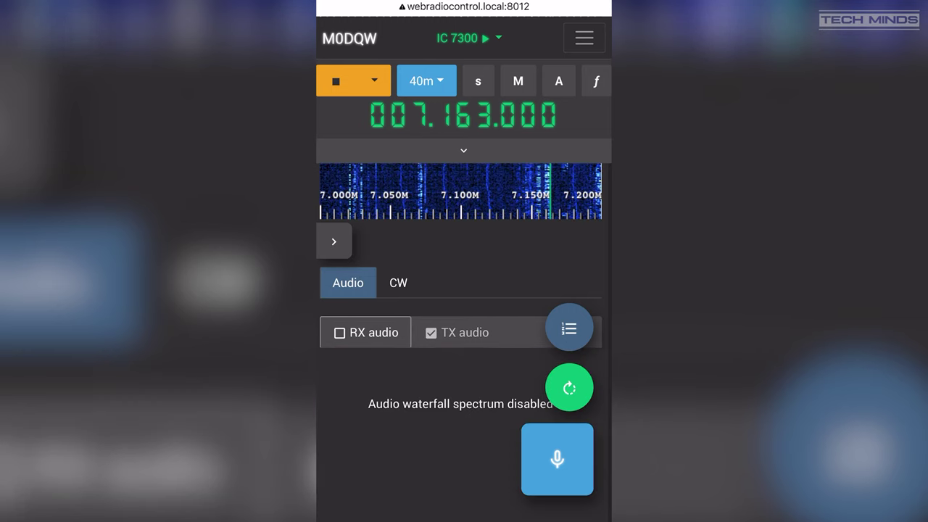
{"action": "left_click", "coordinate": [456, 332]}
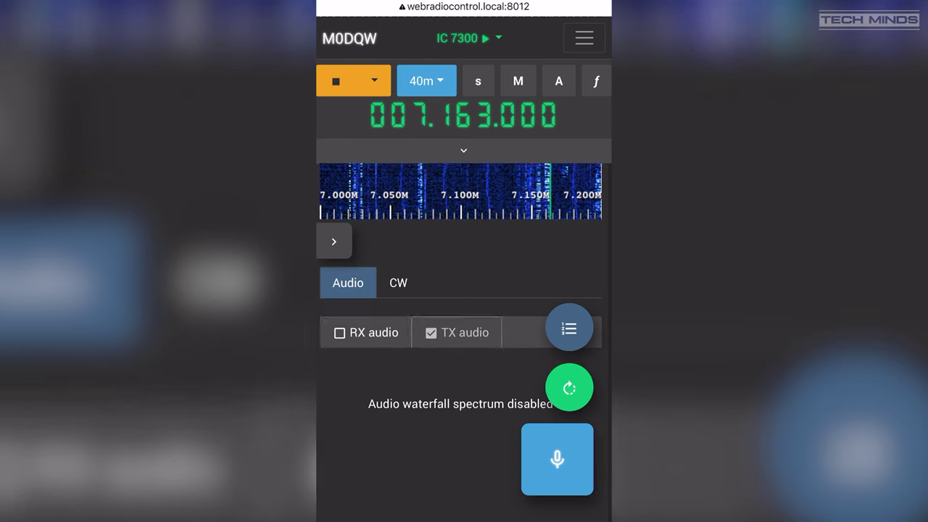
{"action": "left_click", "coordinate": [339, 332]}
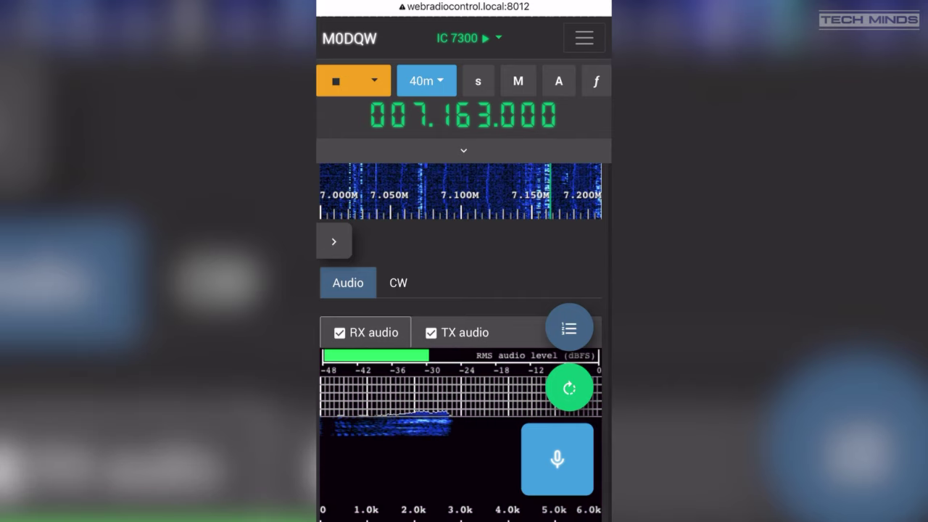
{"action": "left_click", "coordinate": [456, 331]}
{"action": "left_click", "coordinate": [340, 332]}
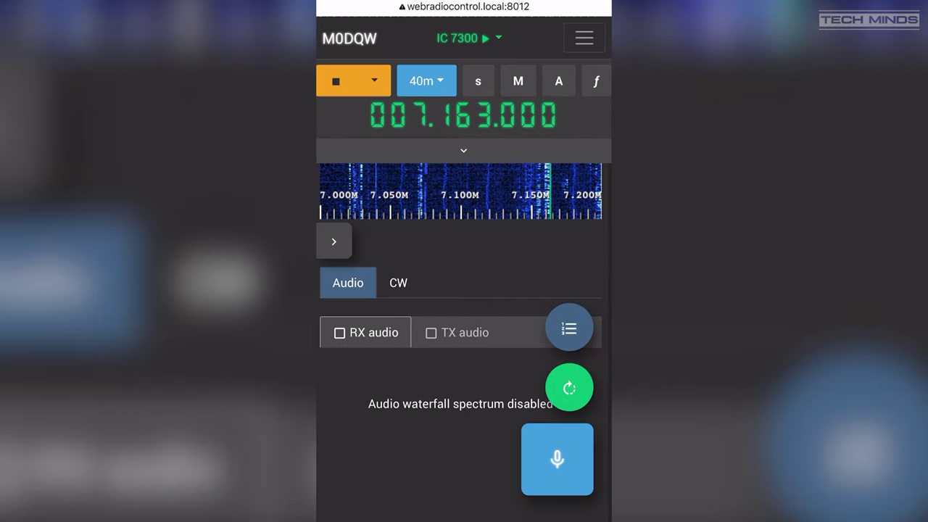
{"action": "left_click", "coordinate": [339, 331]}
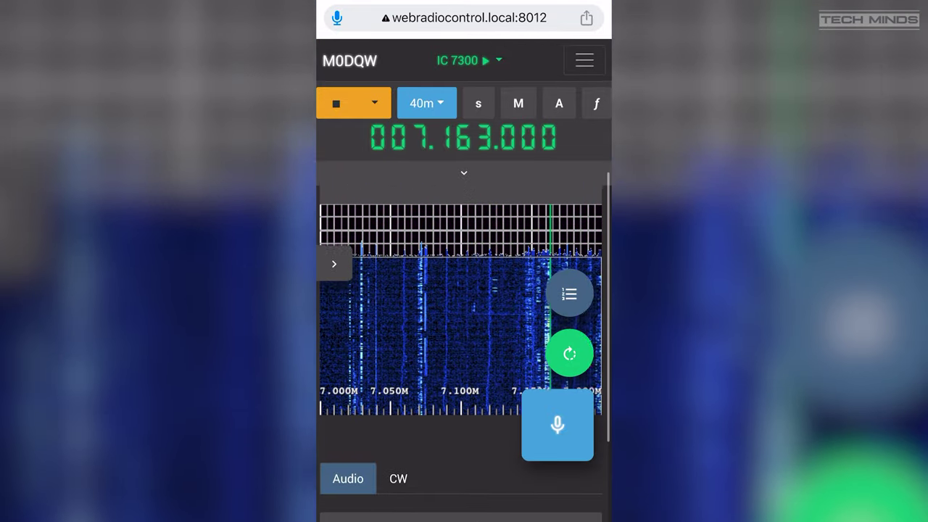
- Make a transmission on 7.163 MHz from the phone and return the radio to receive
{"action": "scroll", "coordinate": [460, 326], "scroll_direction": "up", "scroll_amount": 3}
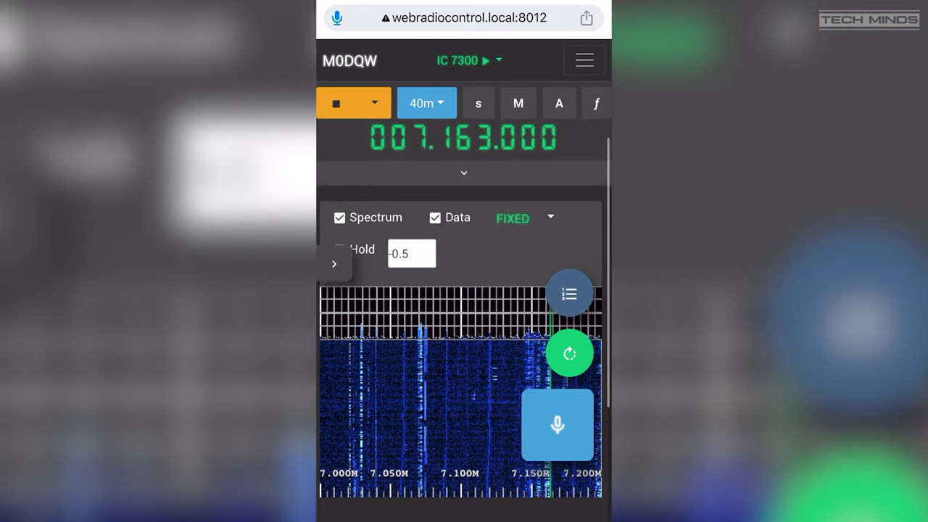
{"action": "scroll", "coordinate": [460, 326], "scroll_direction": "up", "scroll_amount": 5}
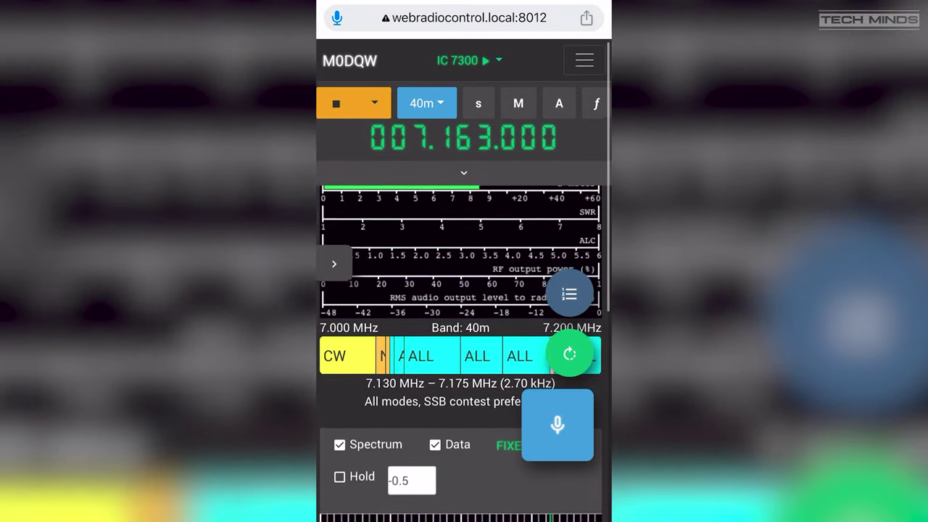
{"action": "scroll", "coordinate": [461, 326], "scroll_direction": "up", "scroll_amount": 2}
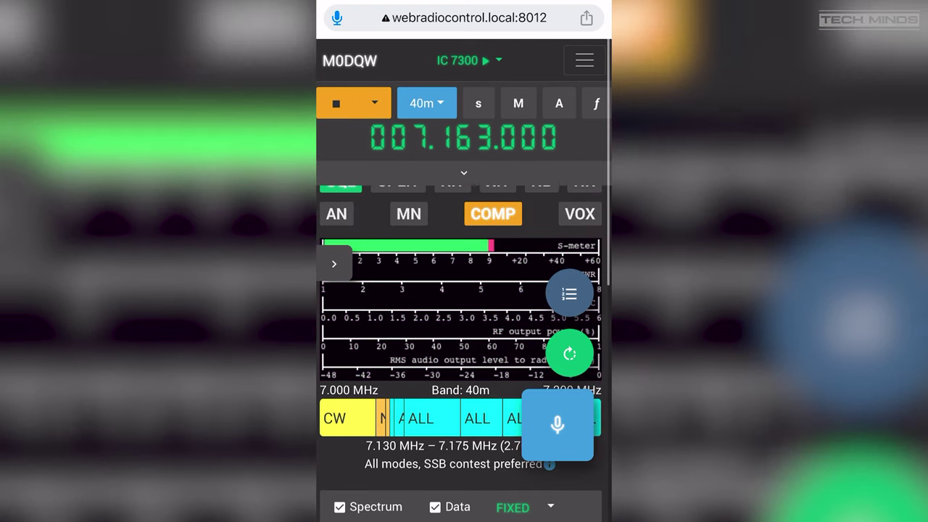
{"action": "scroll", "coordinate": [461, 326], "scroll_direction": "up", "scroll_amount": 1}
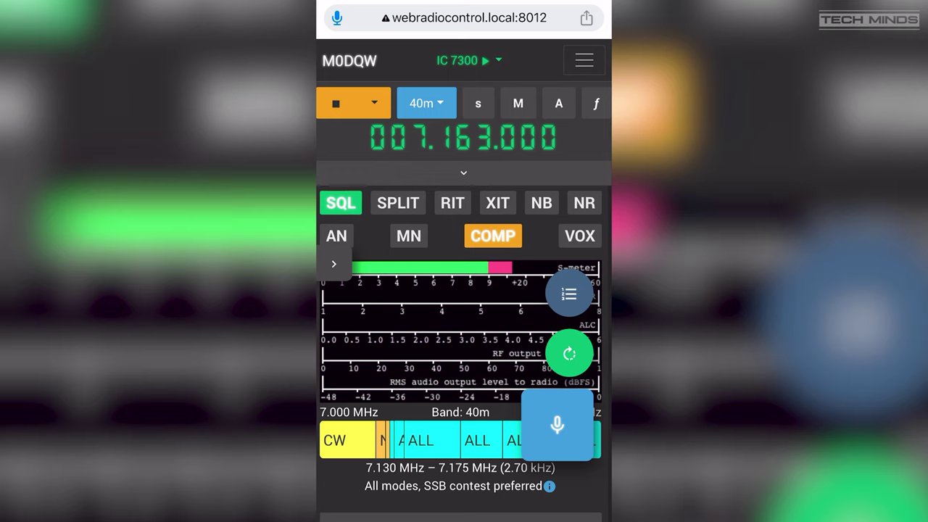
{"action": "left_click", "coordinate": [556, 424]}
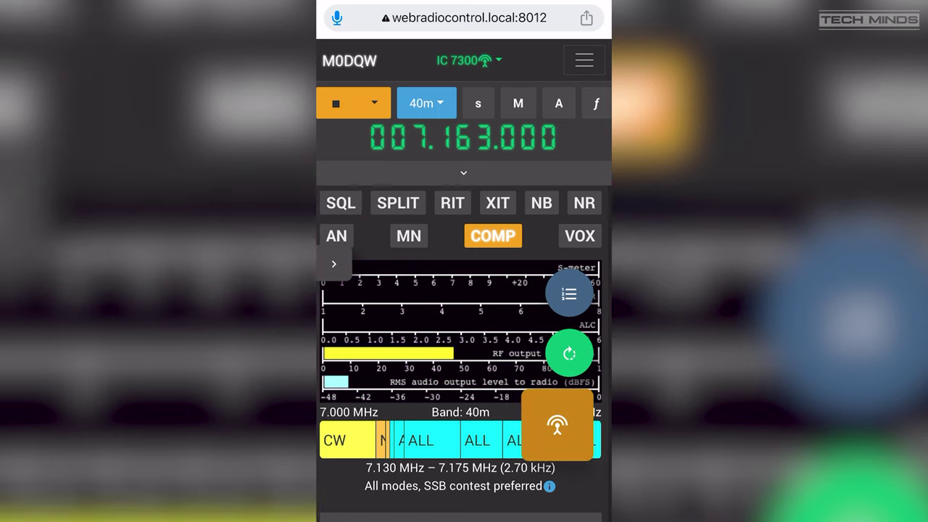
{"action": "left_click", "coordinate": [556, 424]}
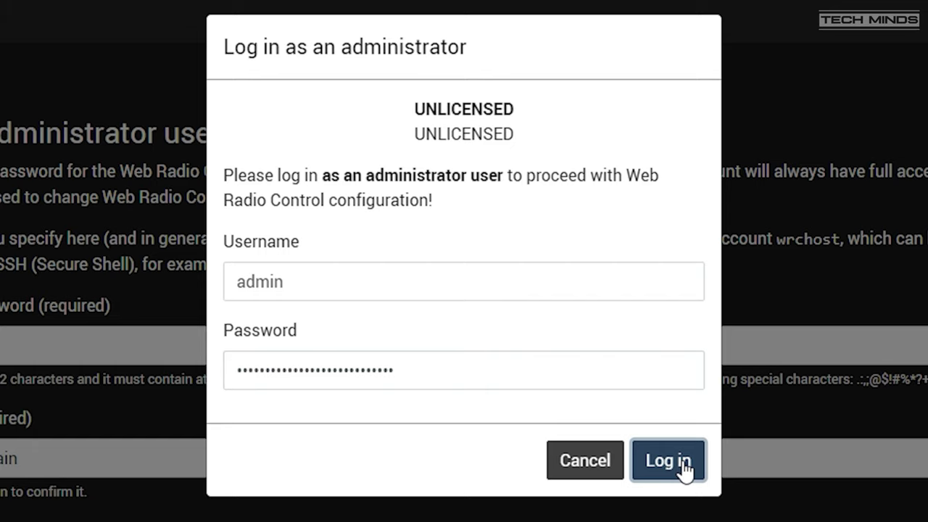
- Log in to the setup as the administrator and copy the IC-7300's serial port URI reference
{"action": "left_click", "coordinate": [668, 461]}
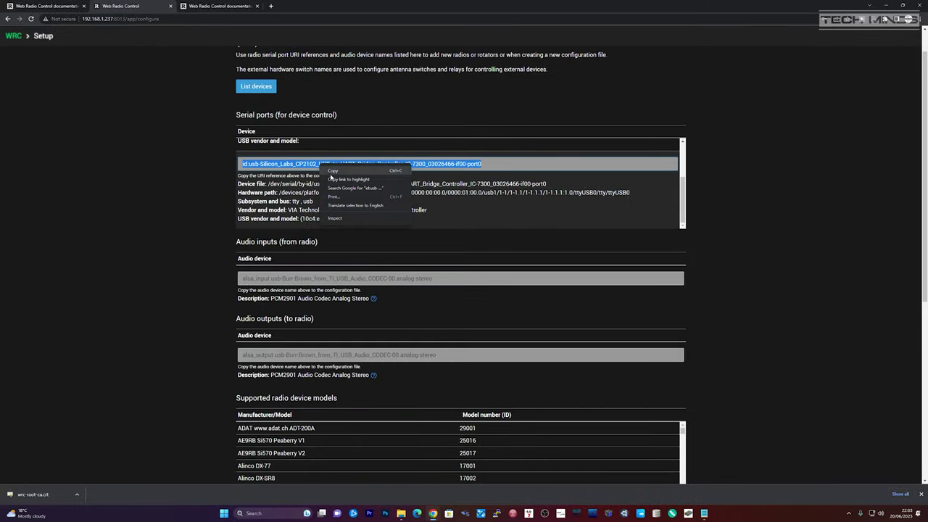
{"action": "left_click", "coordinate": [334, 172]}
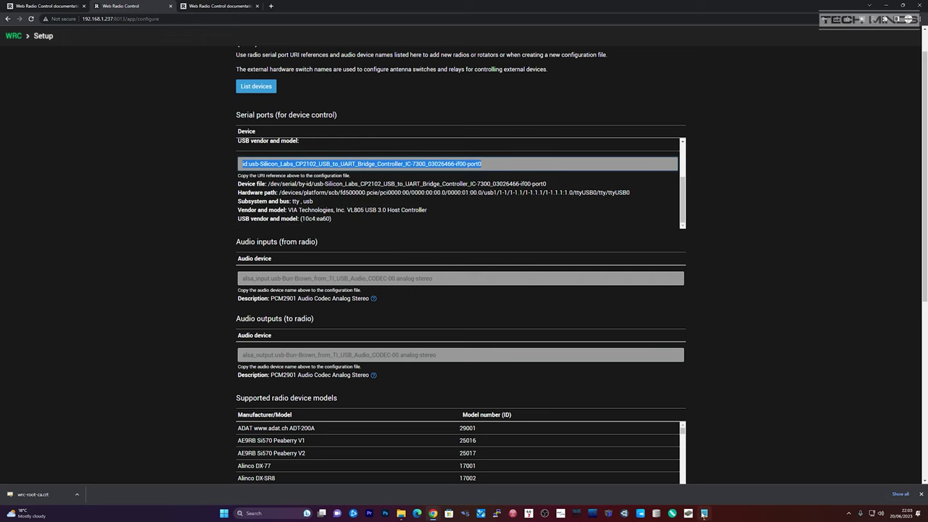
- Switch to Notepad and paste the copied IC-7300 serial port URI reference into the empty note
{"action": "left_click", "coordinate": [703, 513]}
{"action": "right_click", "coordinate": [643, 179]}
{"action": "left_click", "coordinate": [664, 229]}
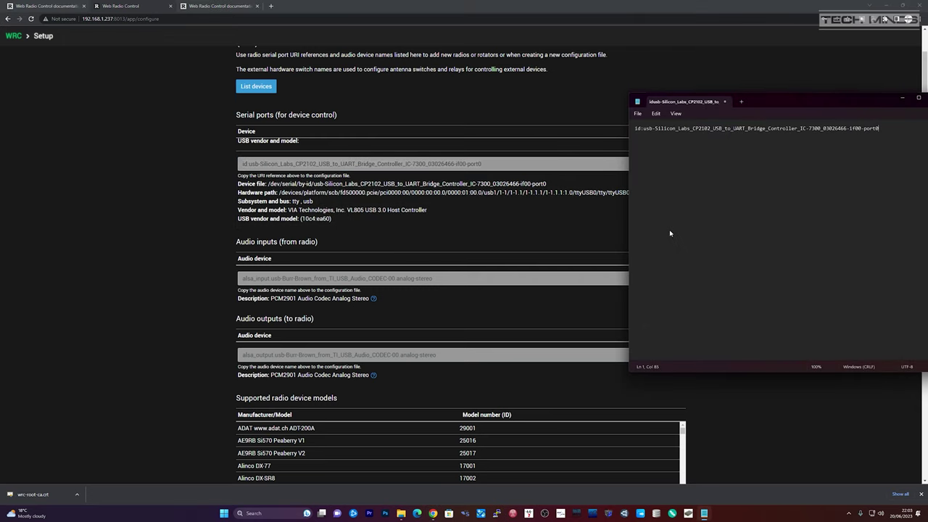
- Copy the audio input device name alsa_input.usb-Burr-Brown_from_TI_USB_Audio_CODEC-00.analog-stereo from the setup page and paste it beneath the serial reference in Notepad
{"action": "left_click", "coordinate": [439, 240]}
{"action": "left_click", "coordinate": [391, 279]}
{"action": "right_click", "coordinate": [387, 281]}
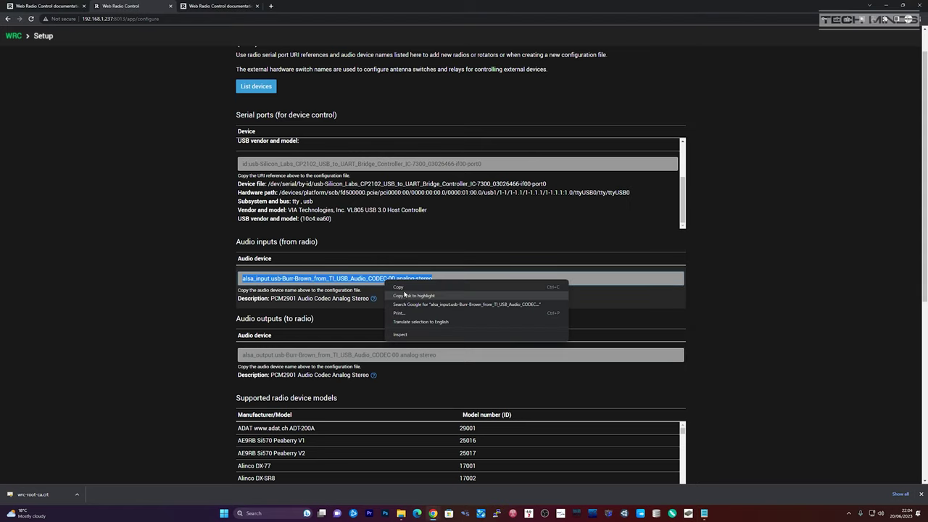
{"action": "left_click", "coordinate": [398, 287]}
{"action": "left_click", "coordinate": [704, 513]}
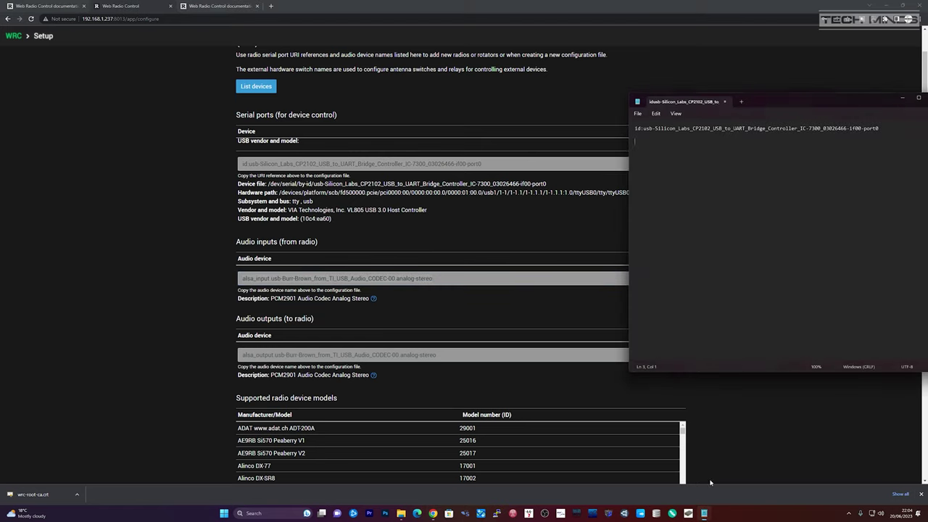
{"action": "right_click", "coordinate": [640, 157]}
{"action": "left_click", "coordinate": [667, 193]}
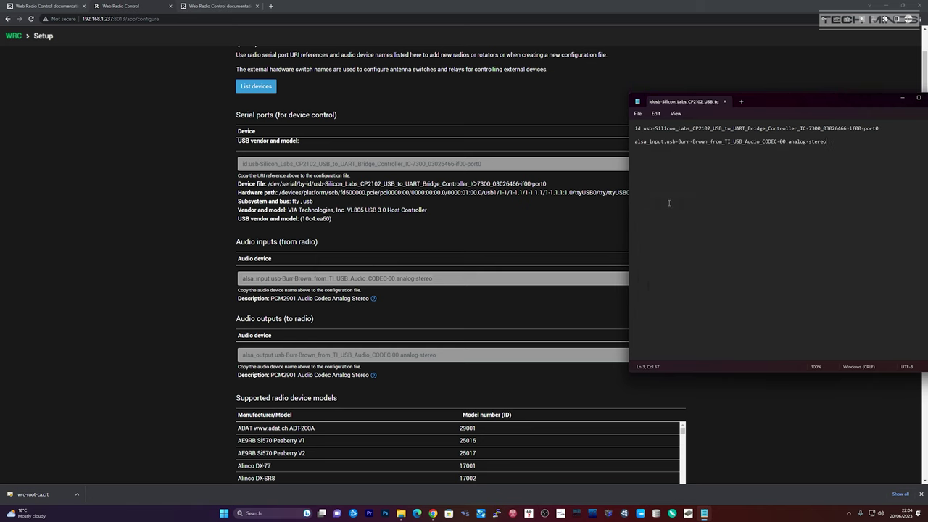
- Copy the audio output device name alsa_output.usb-Burr-Brown_from_TI_USB_Audio_CODEC-00.analog-stereo and paste it on a new line below the input name in Notepad
{"action": "left_click", "coordinate": [509, 244]}
{"action": "scroll", "coordinate": [428, 308], "scroll_direction": "down", "scroll_amount": 2}
{"action": "left_click", "coordinate": [405, 246]}
{"action": "right_click", "coordinate": [406, 246]}
{"action": "left_click", "coordinate": [434, 255]}
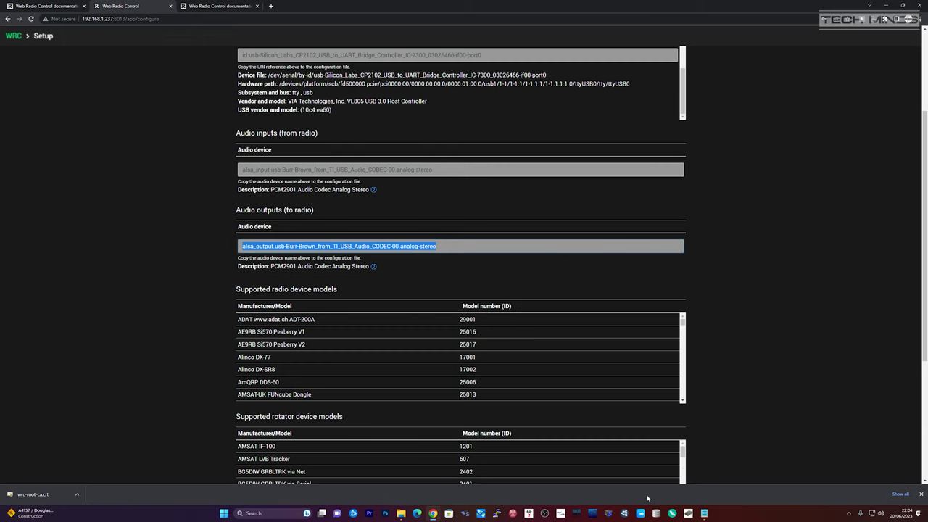
{"action": "left_click", "coordinate": [704, 513]}
{"action": "right_click", "coordinate": [663, 229]}
{"action": "left_click", "coordinate": [653, 171]}
{"action": "left_click", "coordinate": [834, 142]}
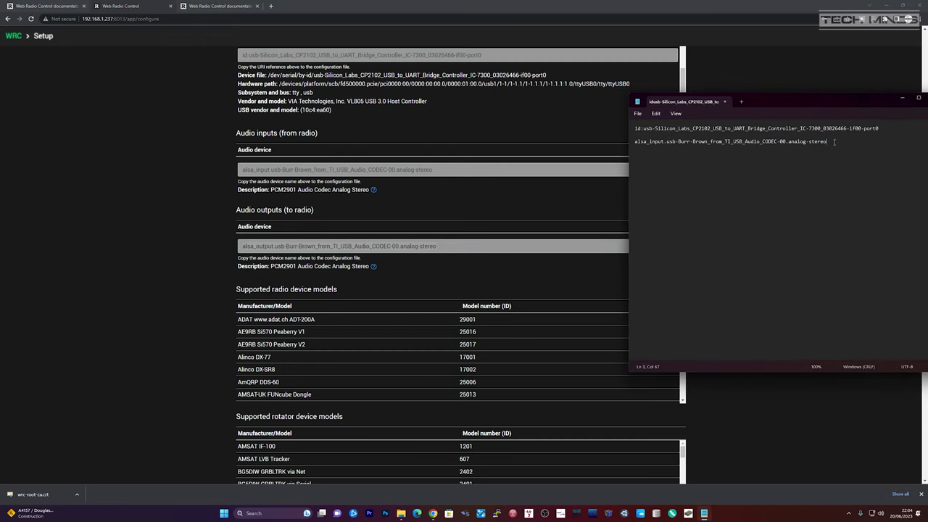
{"action": "key", "text": "Return"}
{"action": "key", "text": "Return"}
{"action": "right_click", "coordinate": [721, 206]}
{"action": "left_click", "coordinate": [740, 213]}
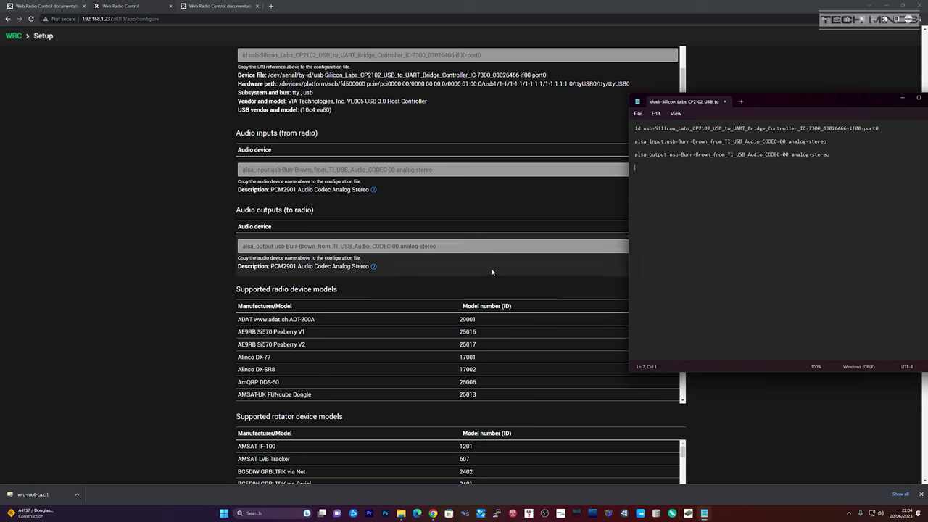
{"action": "left_click", "coordinate": [421, 256]}
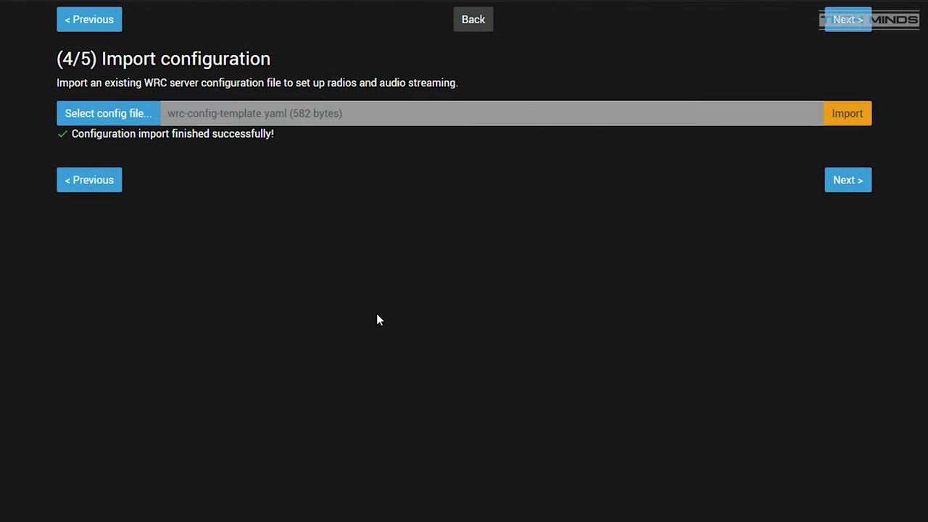
- Proceed from the configuration import to the final setup stage and restart the Web Radio Control server
{"action": "left_click", "coordinate": [849, 187]}
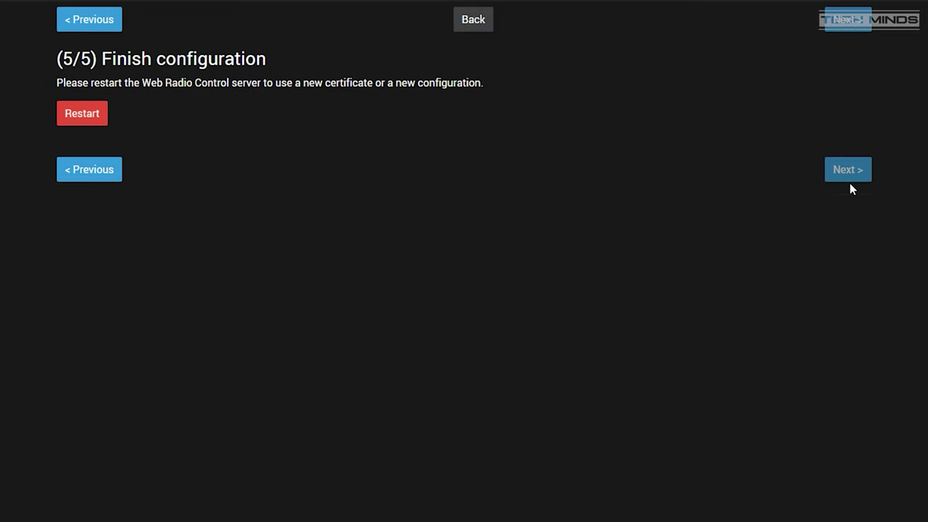
{"action": "left_click", "coordinate": [87, 121]}
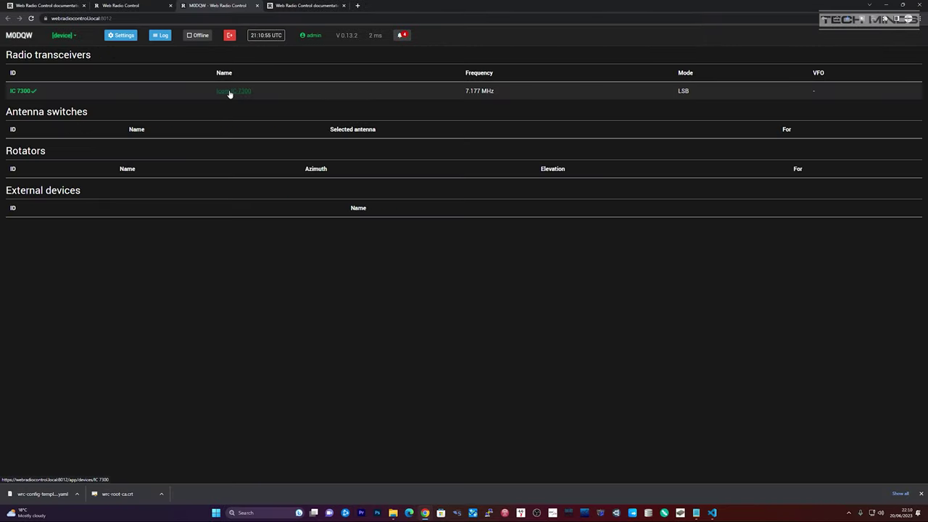
- Open the Icom IC-7300's control page from the transceiver list and start RX audio streaming
{"action": "left_click", "coordinate": [229, 92]}
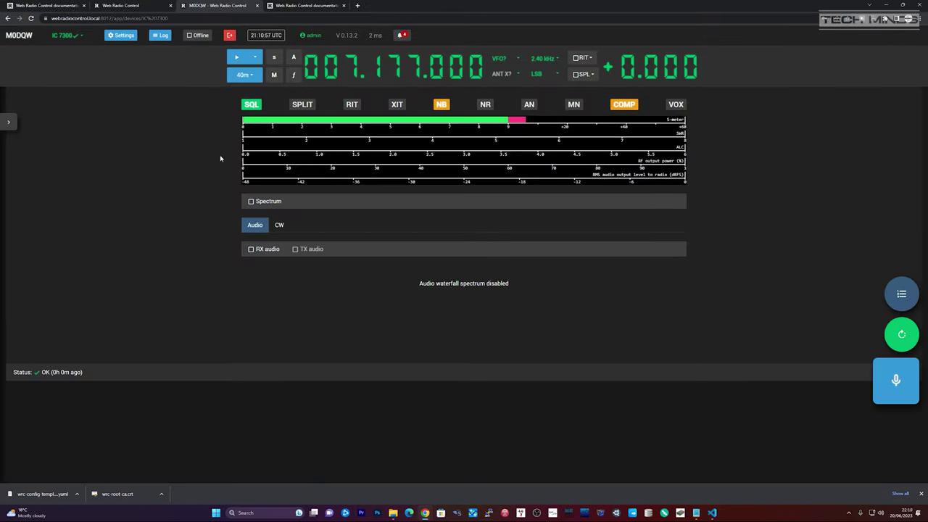
{"action": "left_click", "coordinate": [254, 58]}
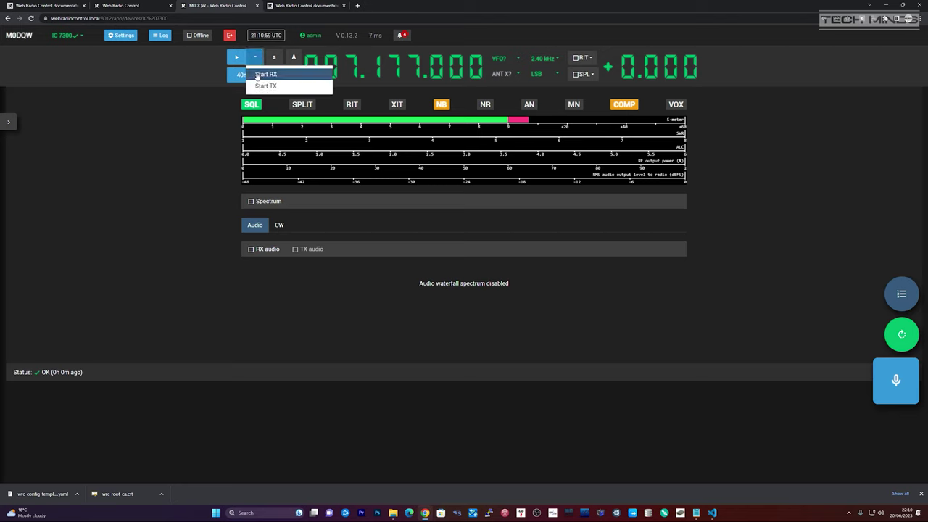
{"action": "left_click", "coordinate": [264, 74]}
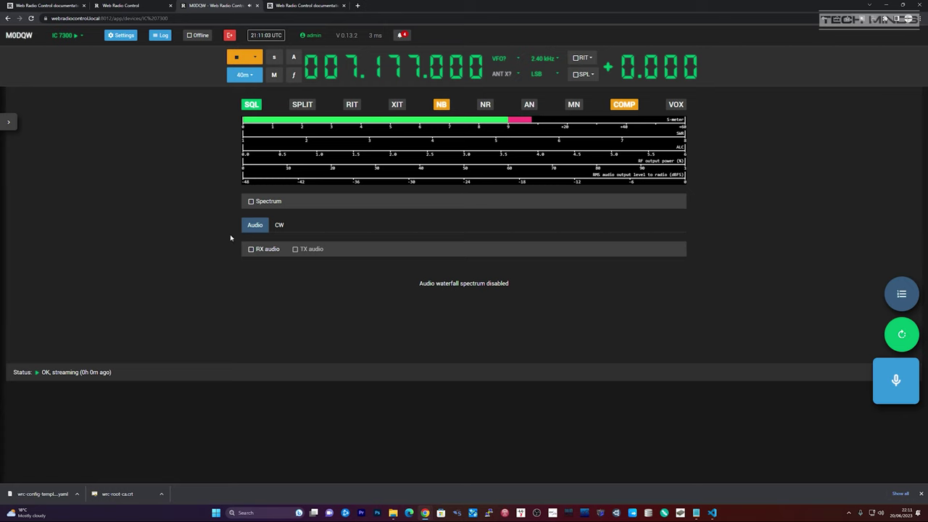
- Enable the radio's spectrum display with its data, and choose another option for the radio's audio streaming
{"action": "left_click", "coordinate": [250, 201]}
{"action": "left_click", "coordinate": [296, 204]}
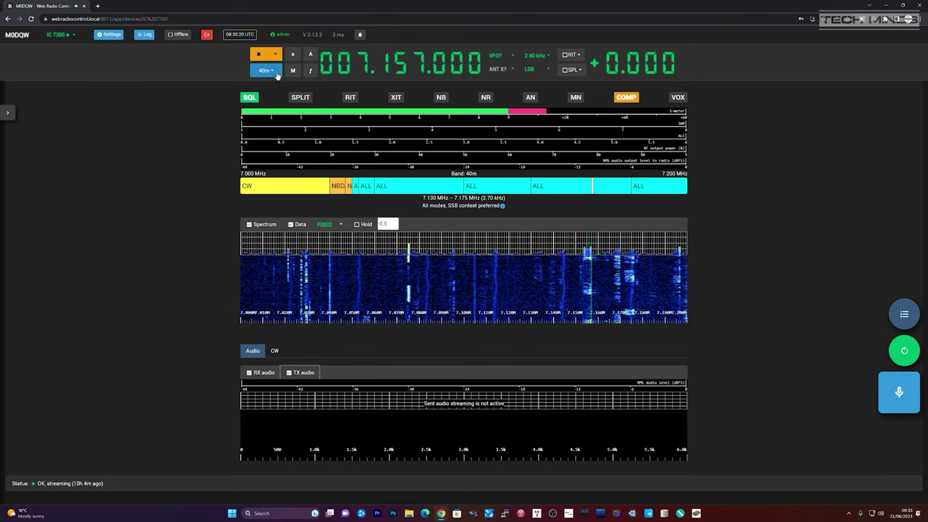
{"action": "left_click", "coordinate": [275, 58]}
{"action": "left_click", "coordinate": [275, 82]}
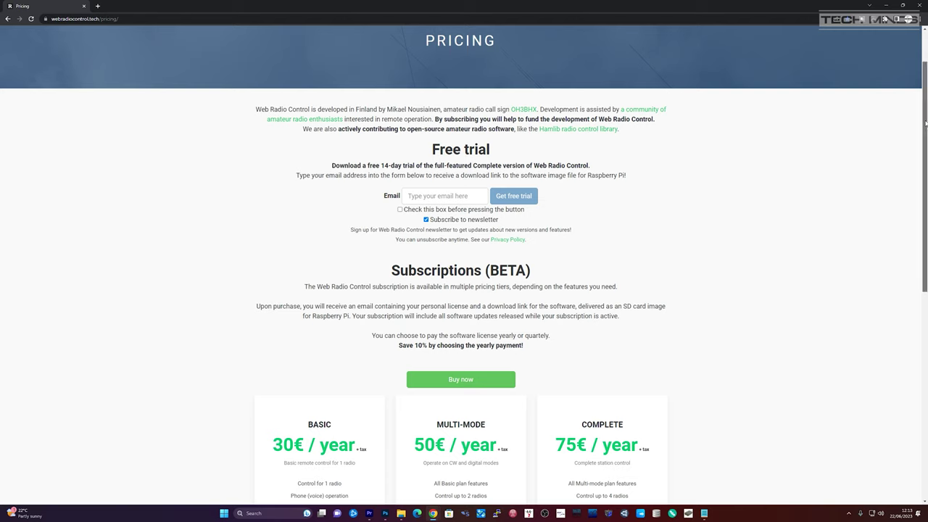
- Review the free trial and the Basic, Multi-mode and Complete subscription tiers on the Web Radio Control pricing page
{"action": "left_click_drag", "start_coordinate": [926, 123], "coordinate": [926, 151]}
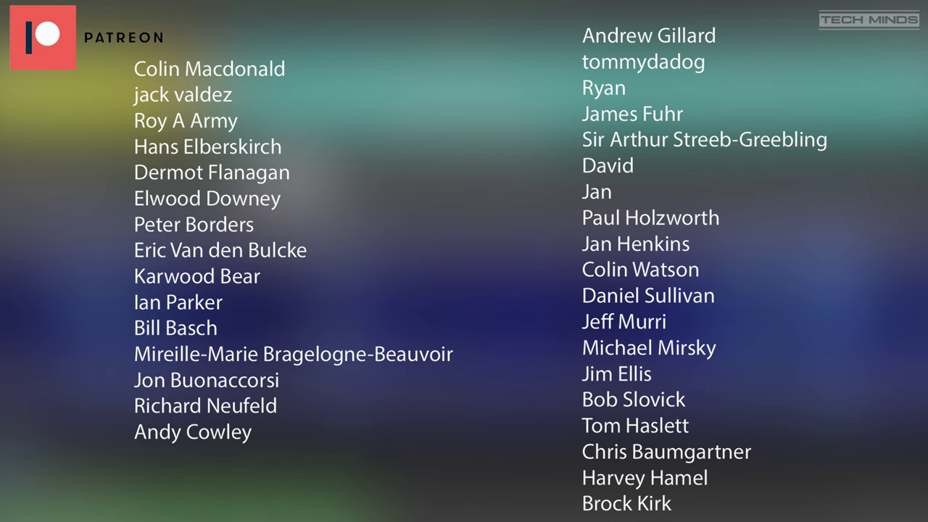